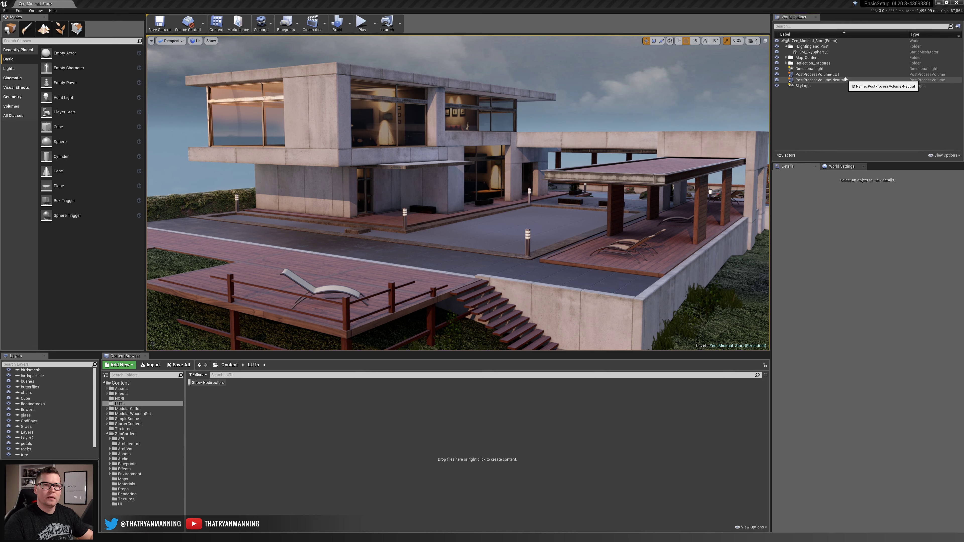
click(818, 75)
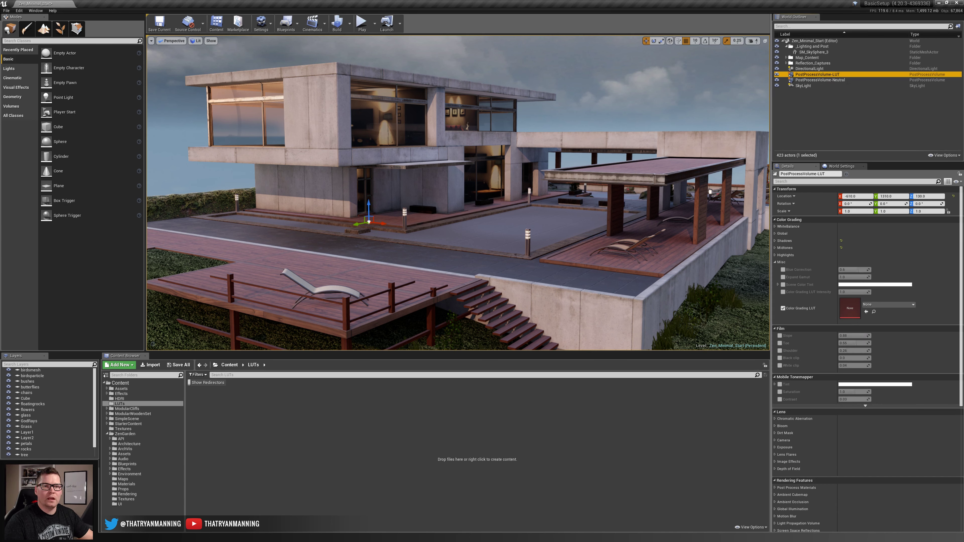
click(775, 248)
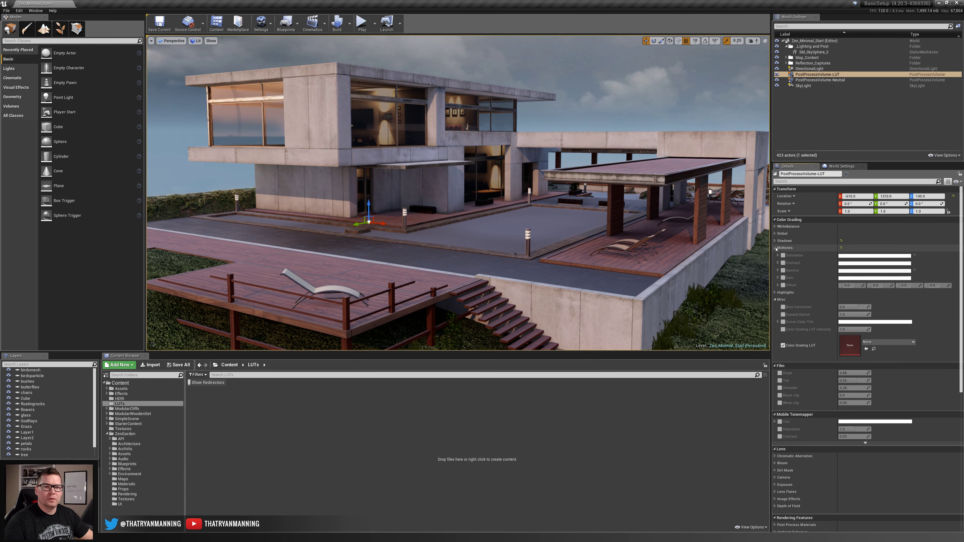
click(775, 248)
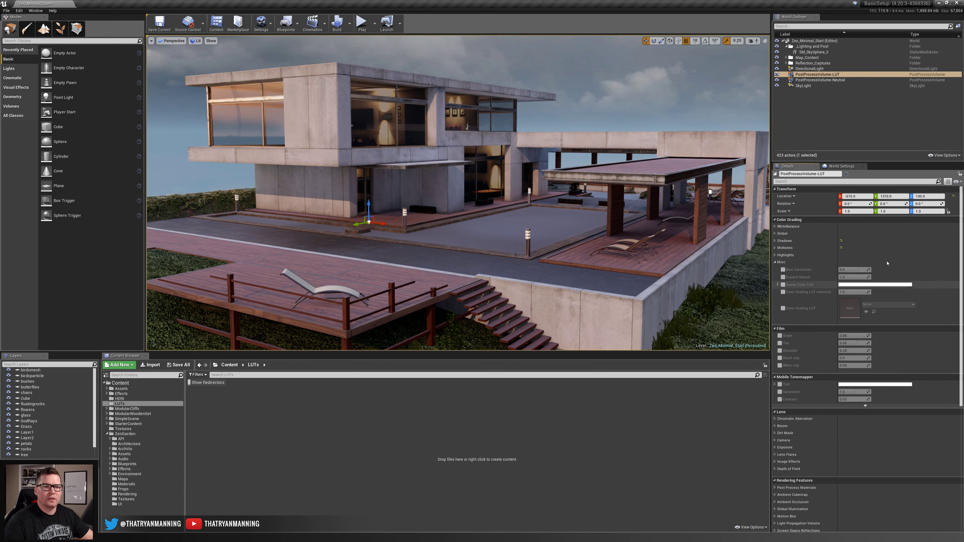
click(775, 263)
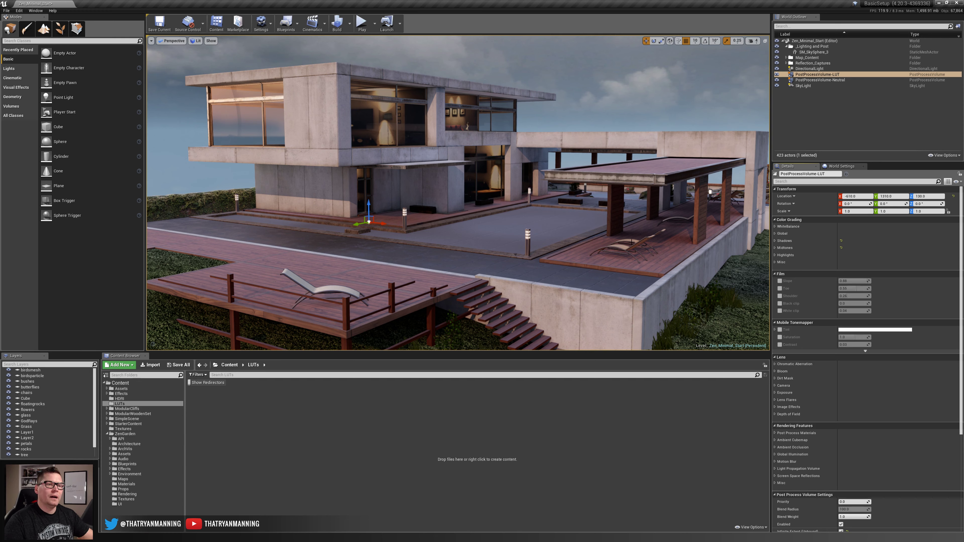
scroll(819, 358, down, 5)
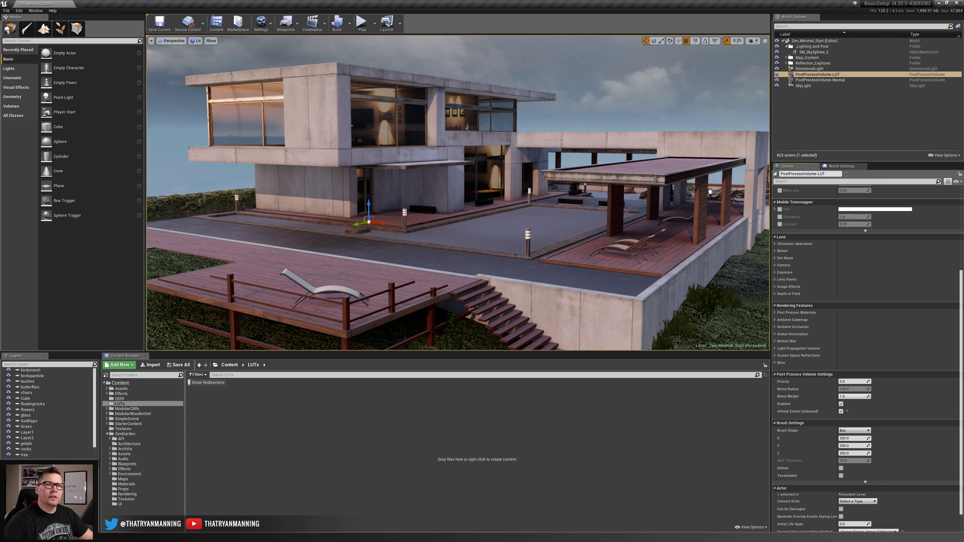
Step: Enable Shadows Gamma and raise it to brighten the dark areas
click(817, 74)
scroll(814, 398, up, 6)
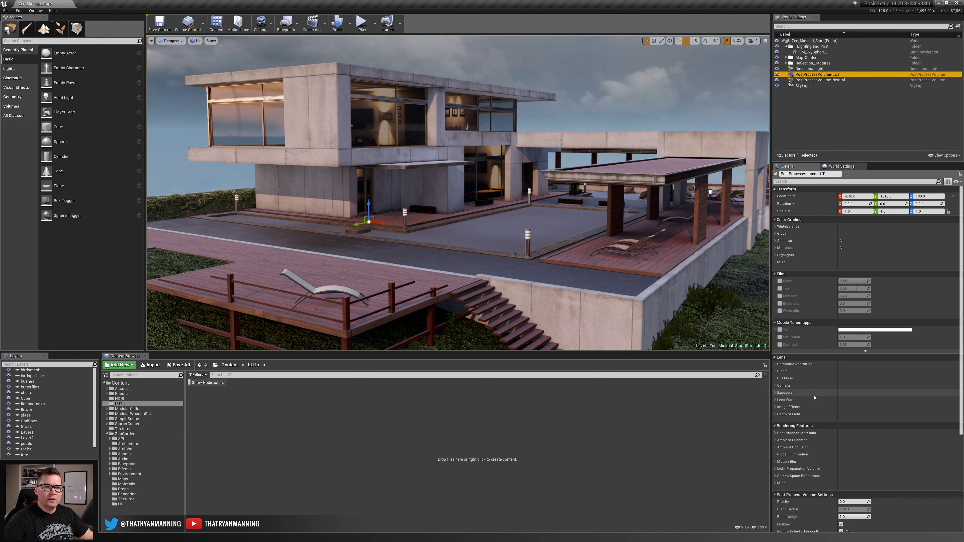
click(781, 241)
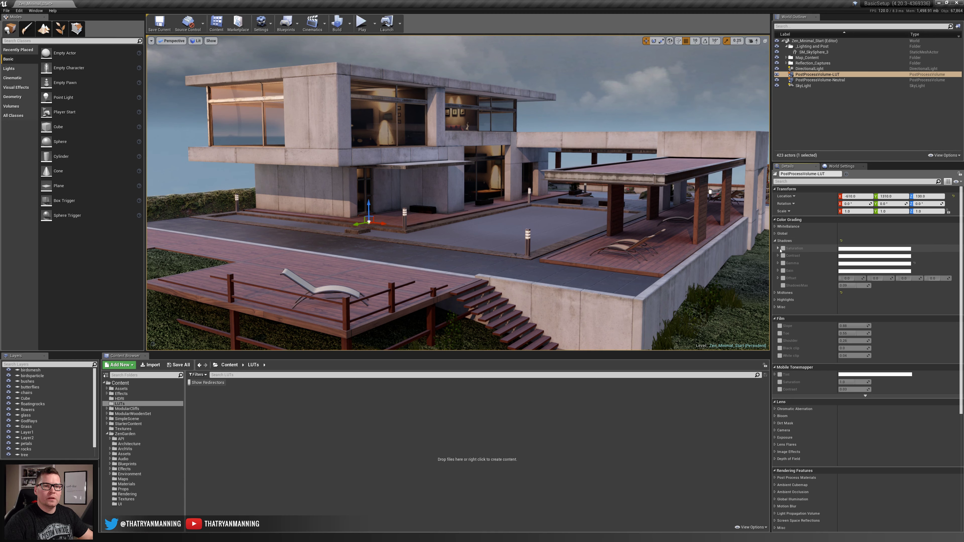
click(783, 263)
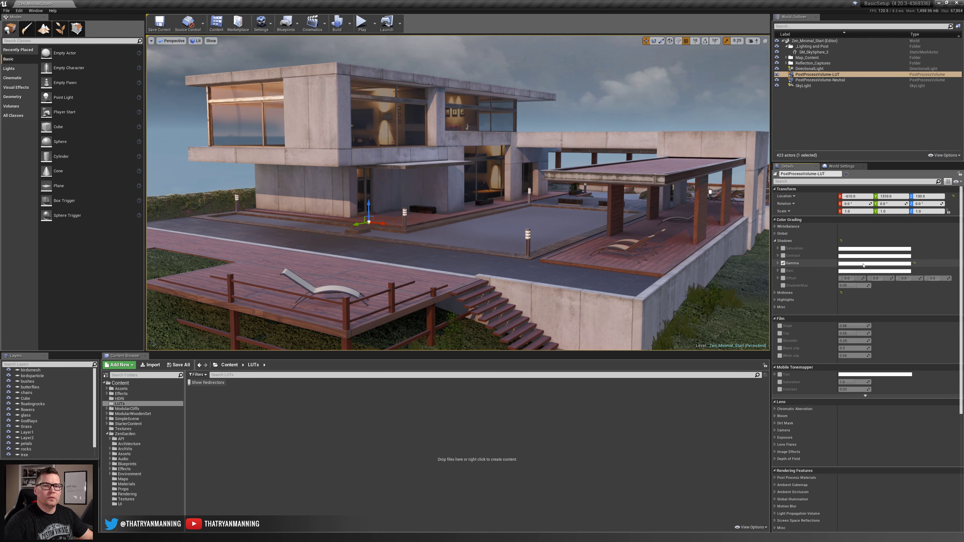
click(777, 263)
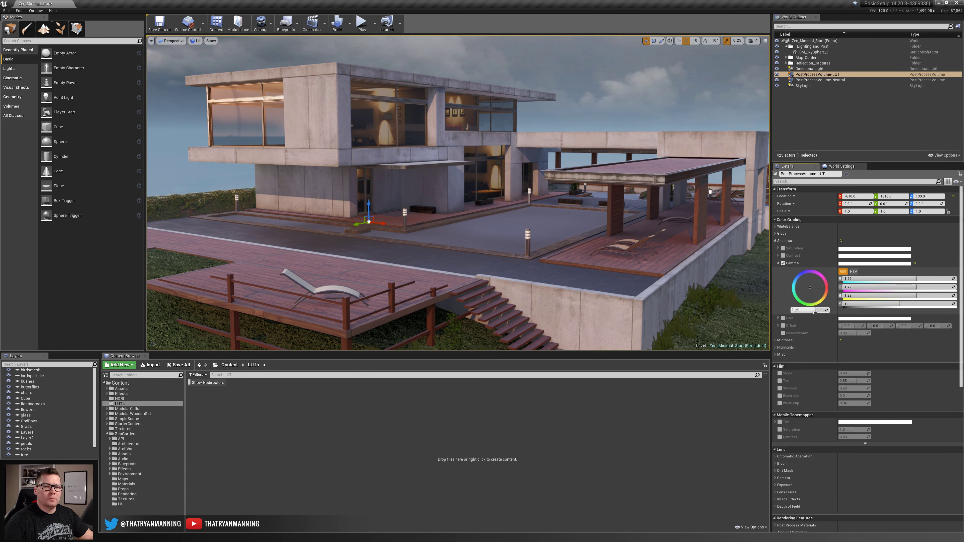
drag(808, 309, 820, 310)
click(777, 263)
click(778, 248)
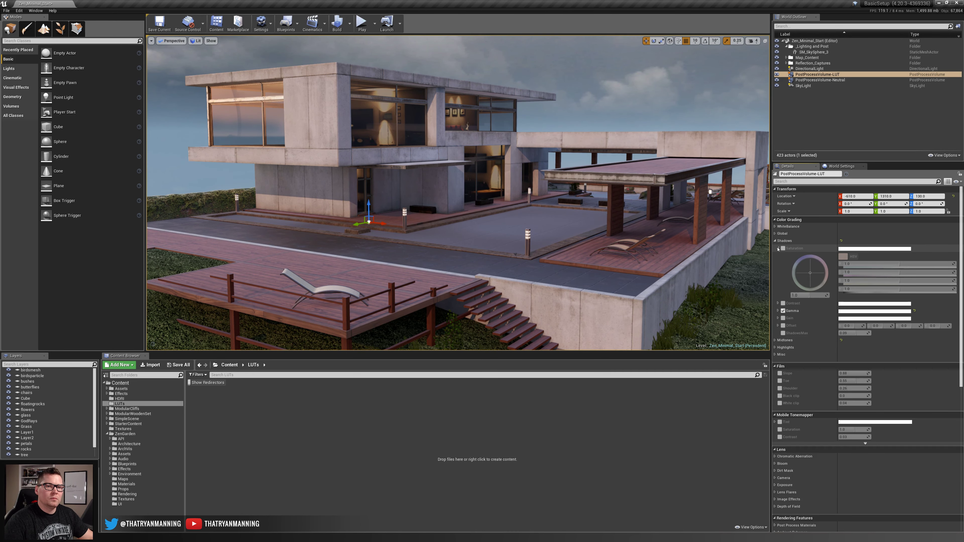
click(777, 249)
Step: Enable Global Saturation and raise it to 1.28
click(775, 234)
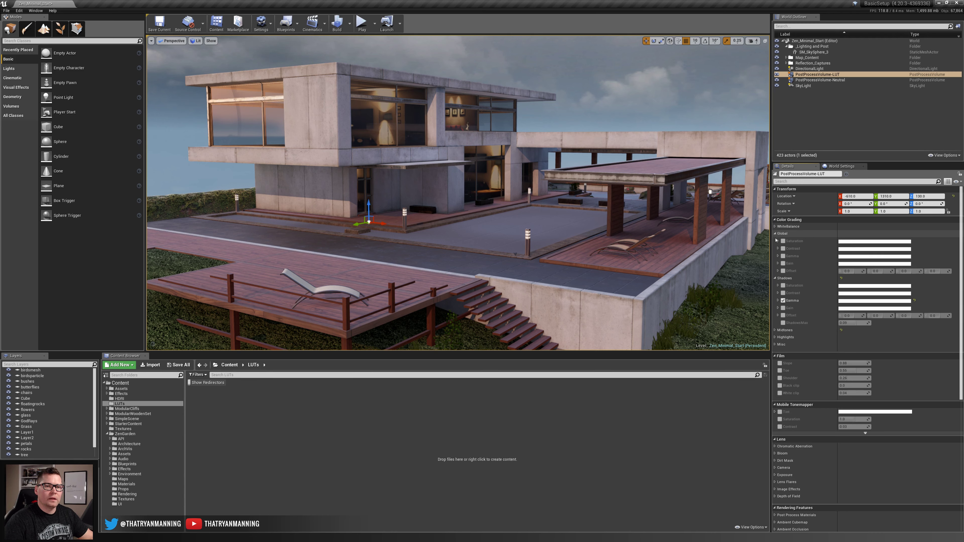
click(778, 241)
click(782, 240)
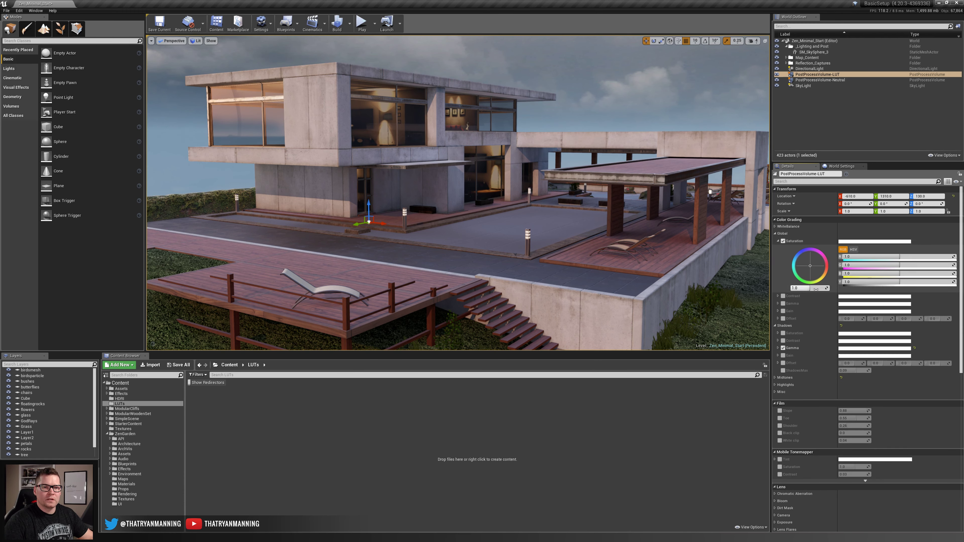
drag(815, 290, 795, 262)
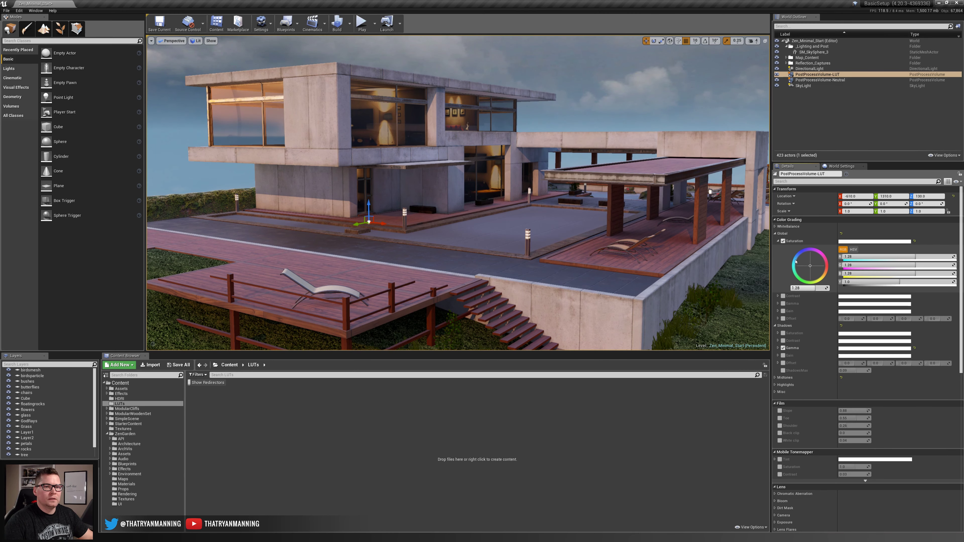
click(778, 240)
Step: Enable Global Gain and raise it to 1.18
click(778, 264)
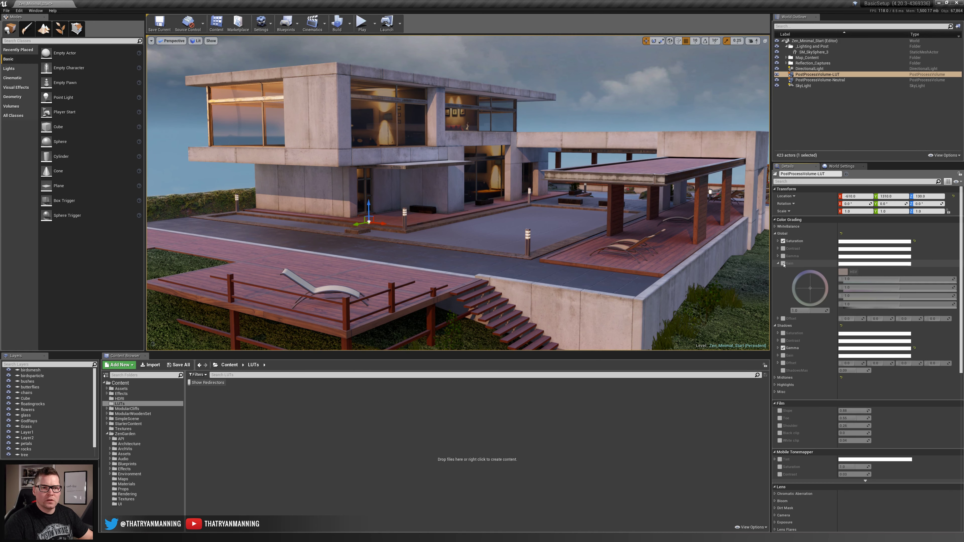
click(783, 263)
drag(805, 311, 810, 311)
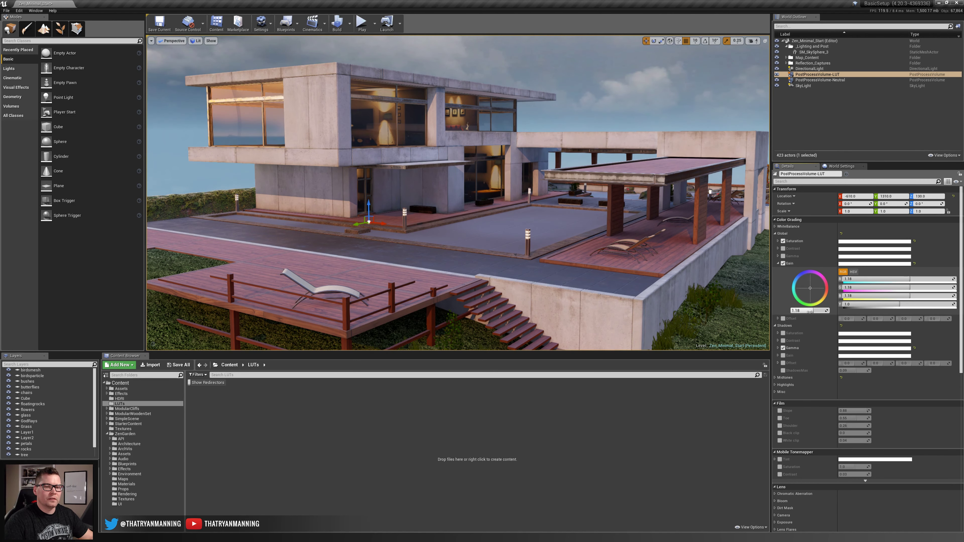
click(778, 264)
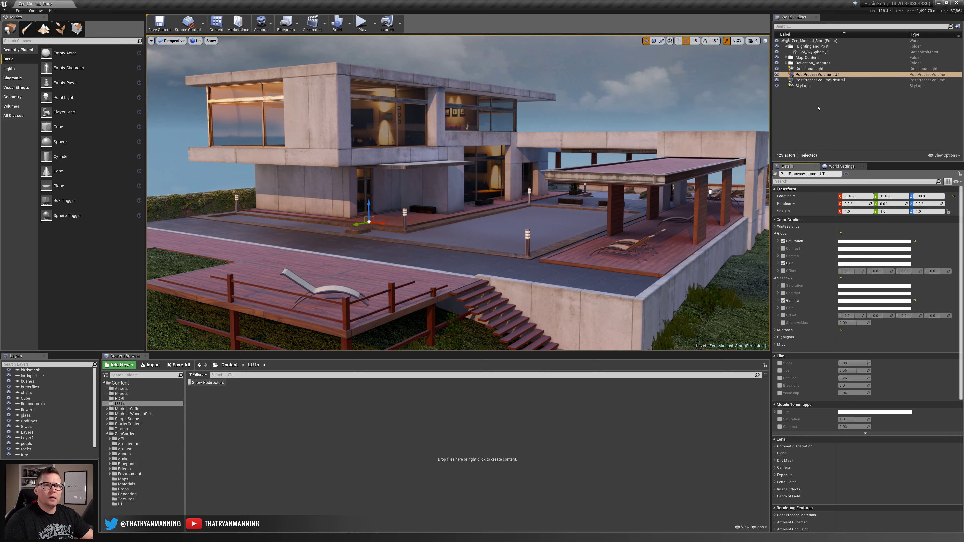
click(814, 75)
click(807, 85)
click(812, 74)
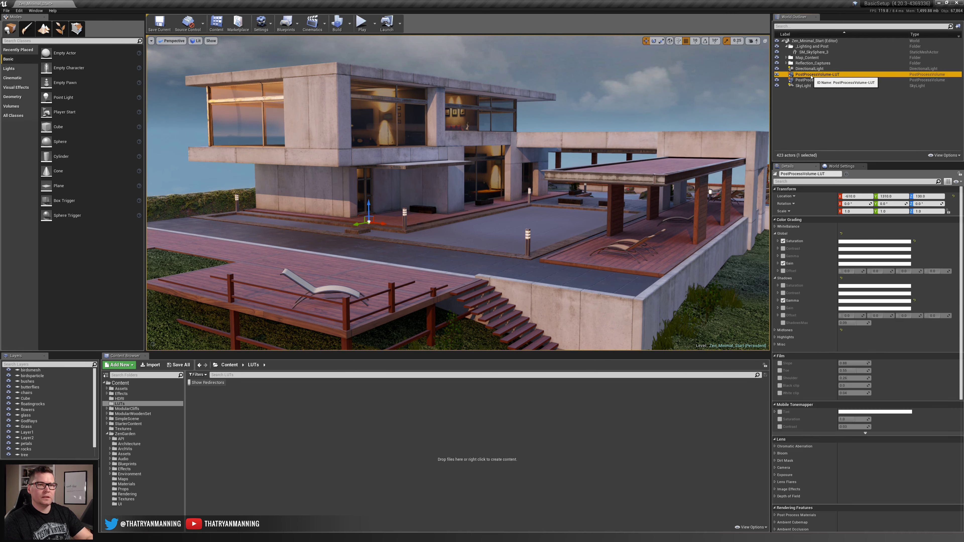
key(Delete)
click(64, 41)
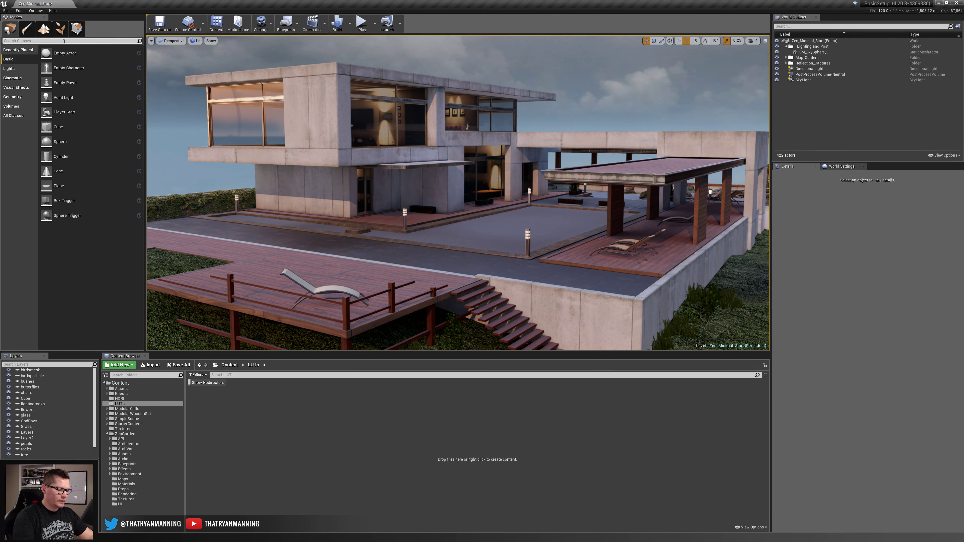
text(post)
drag(22, 55, 374, 228)
key(g)
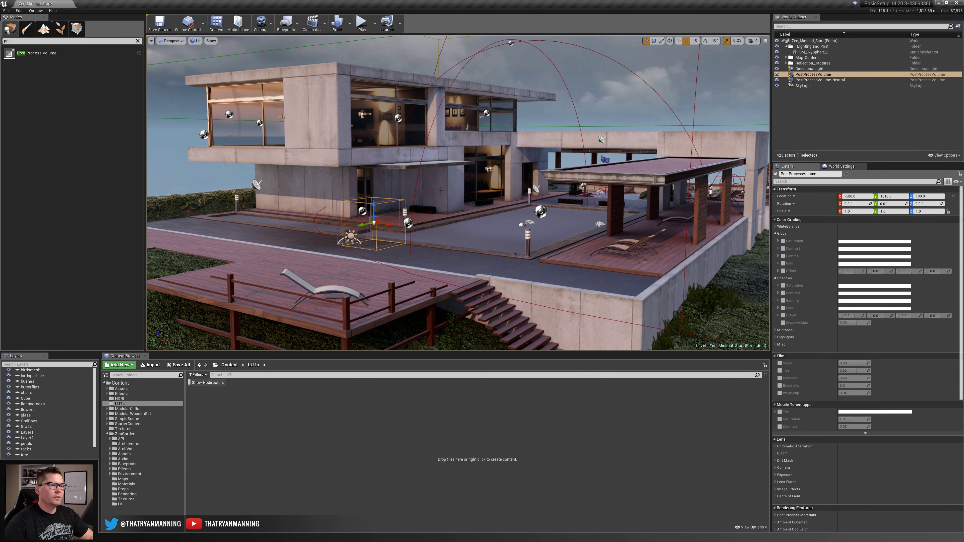
key(g)
click(820, 74)
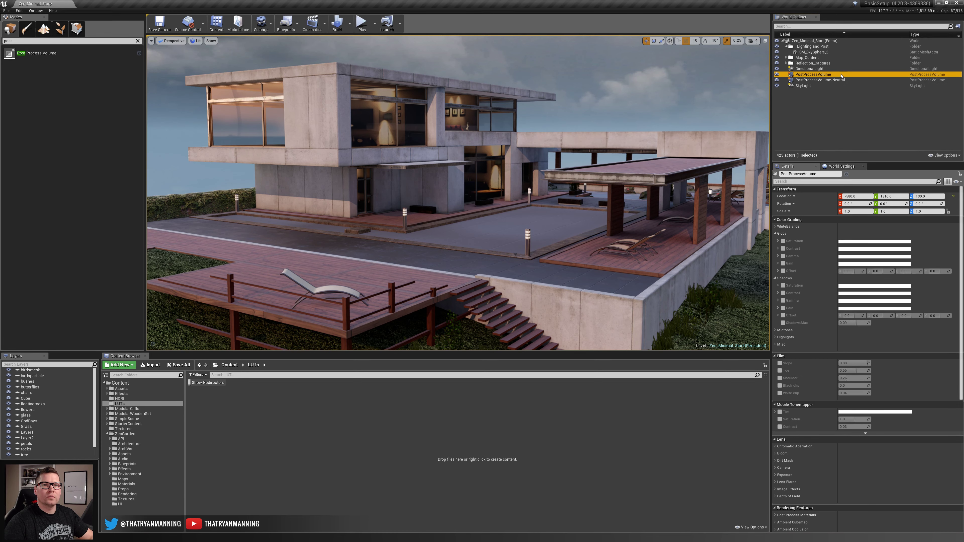
key(f)
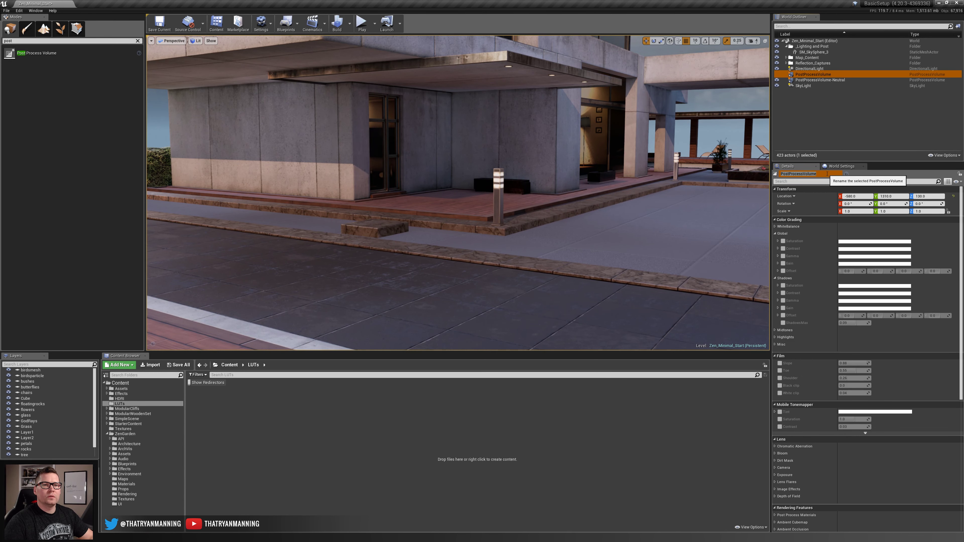
click(827, 173)
click(827, 173)
text(-LU)
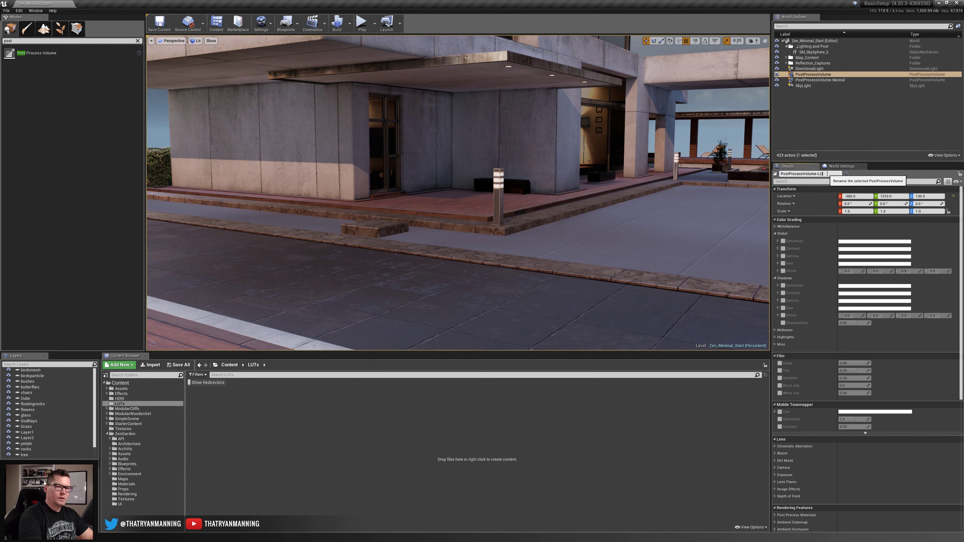
text(T)
key(Return)
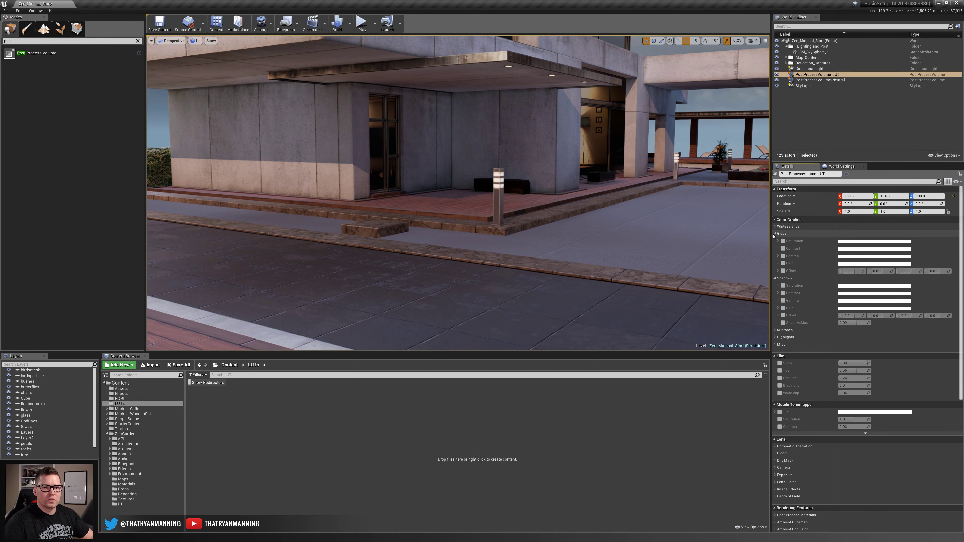
click(774, 233)
click(774, 241)
right_drag(645, 228, 580, 228)
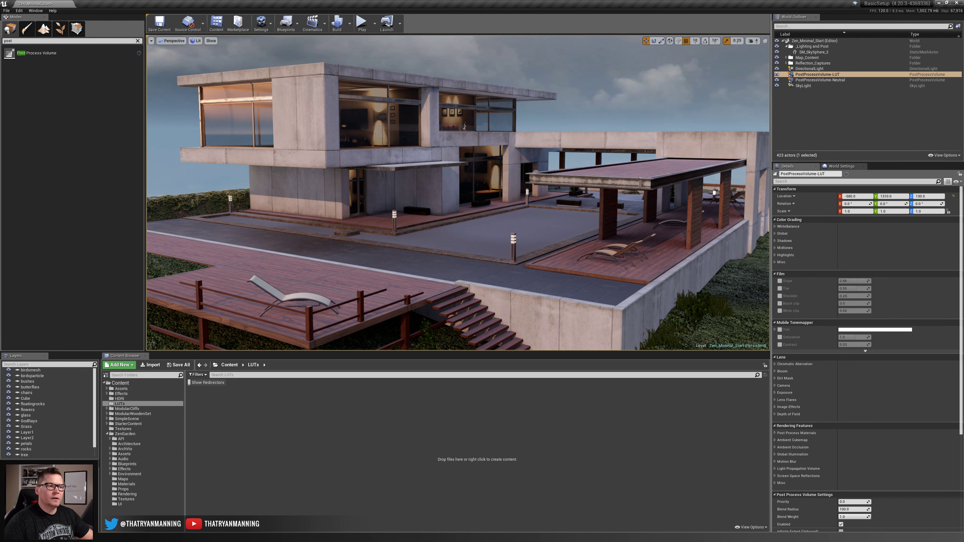
Step: Capture a high-resolution screenshot of the house viewport with F9
key(F9)
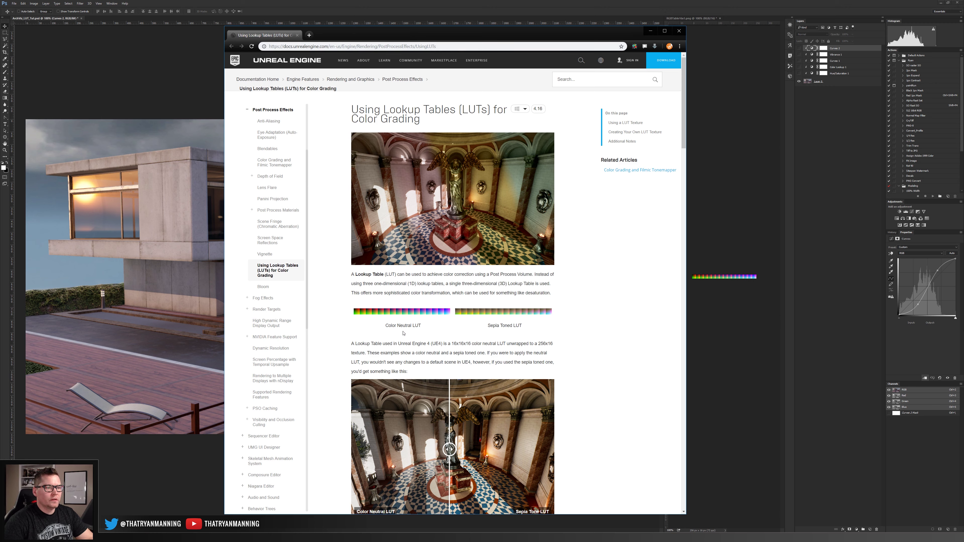
Step: Check the Color Neutral LUT image's options, then minimize the documentation browser
right_click(407, 314)
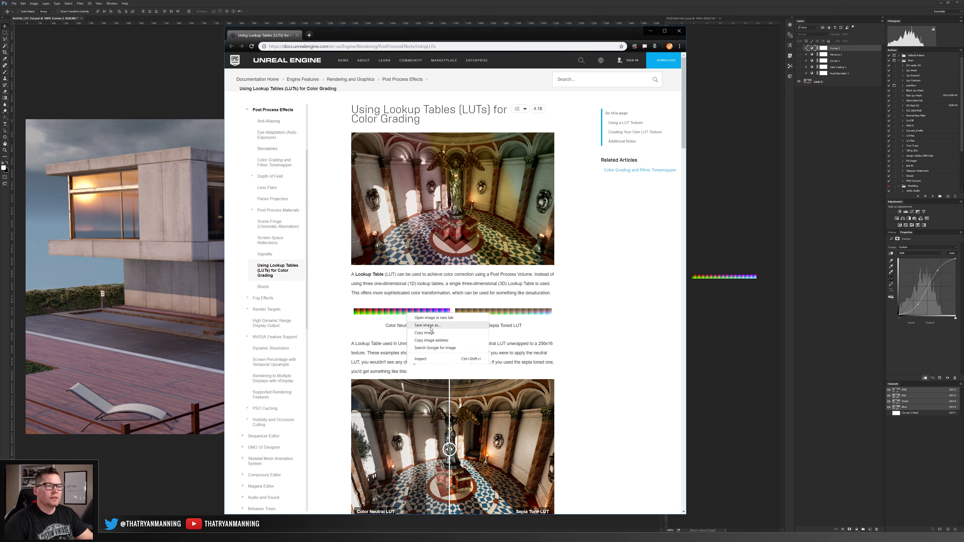
click(577, 291)
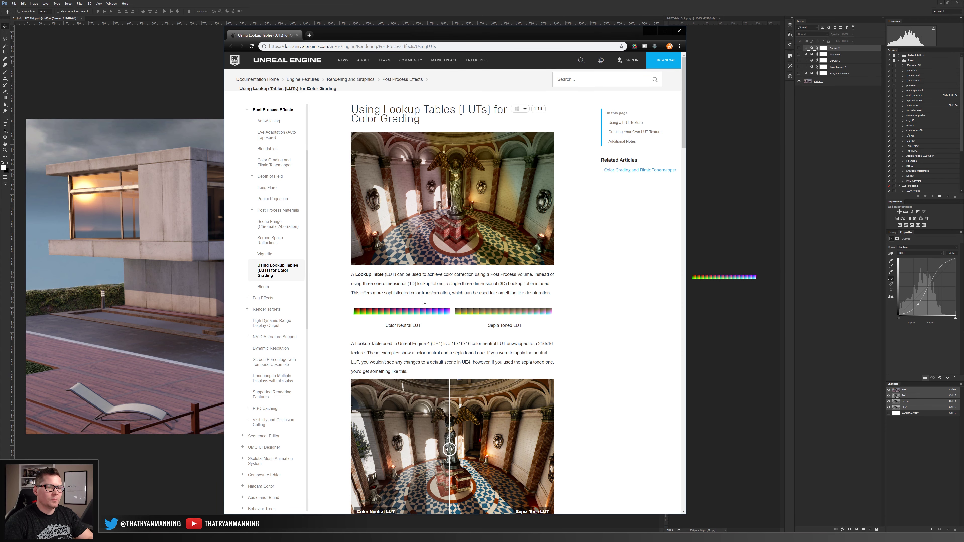
click(400, 6)
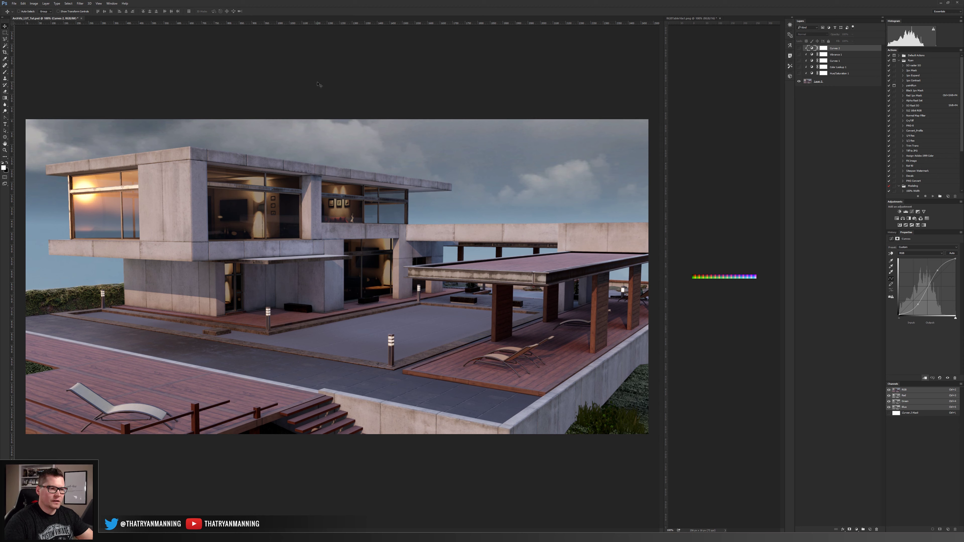
Step: Make Hue/Saturation 1, Color Lookup 1, Curves 1, Vibrance 1 and Curves 2 visible on the house render
click(860, 73)
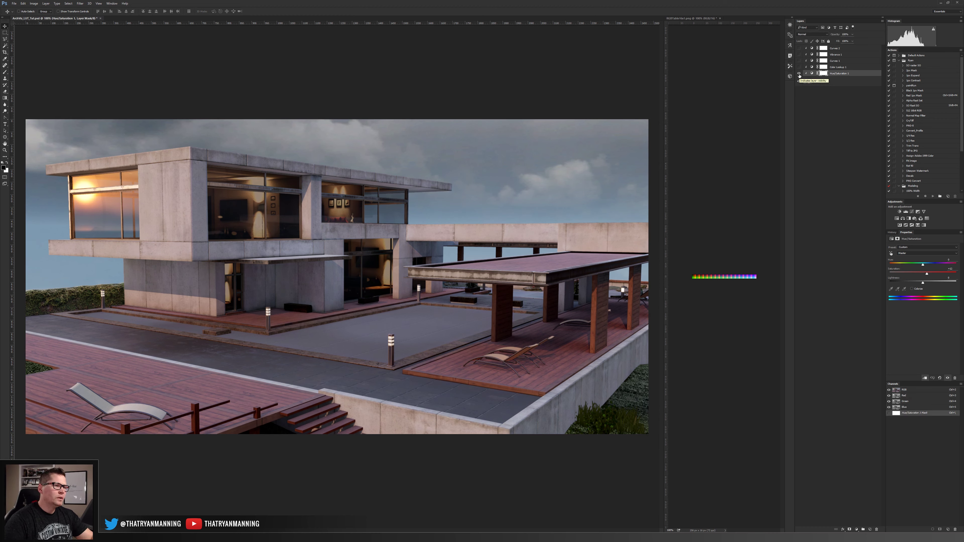
click(799, 73)
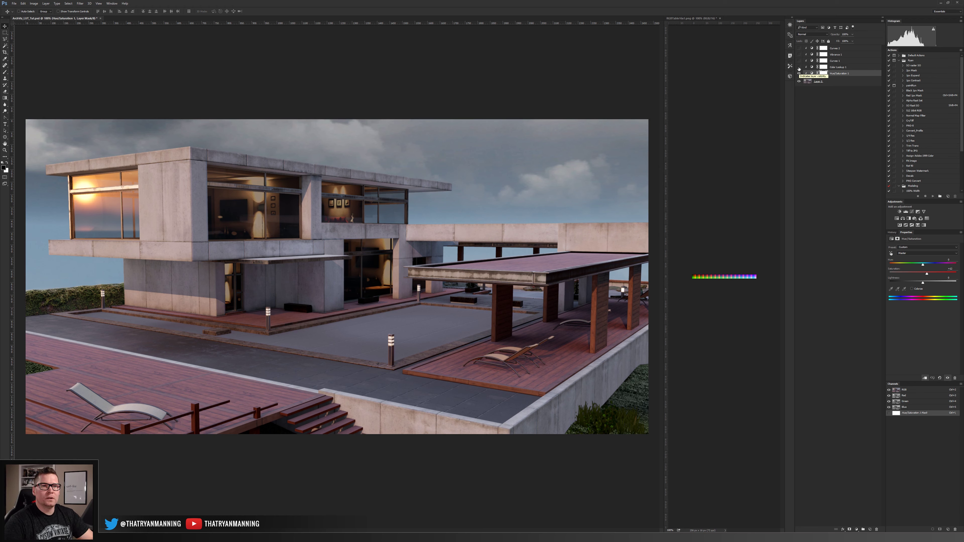
click(799, 67)
click(849, 68)
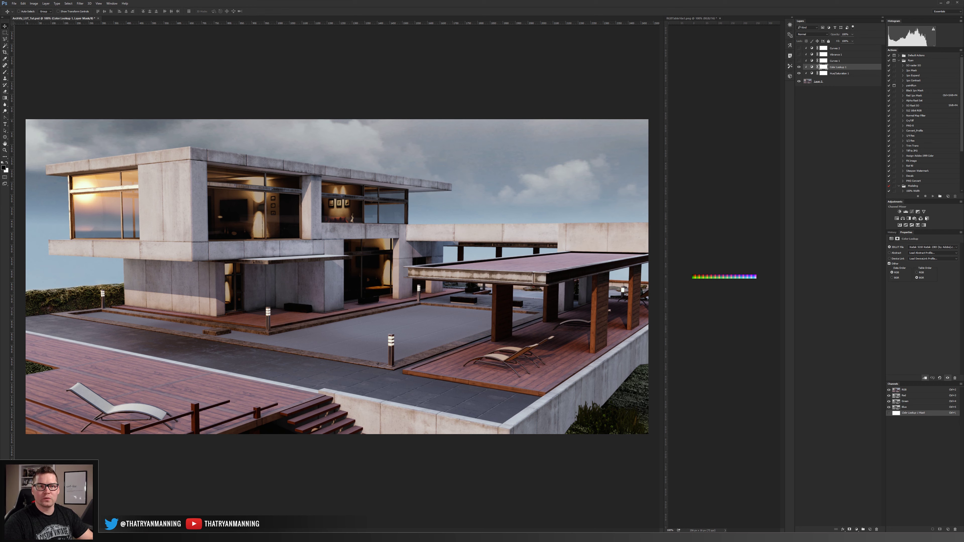
click(798, 61)
click(798, 55)
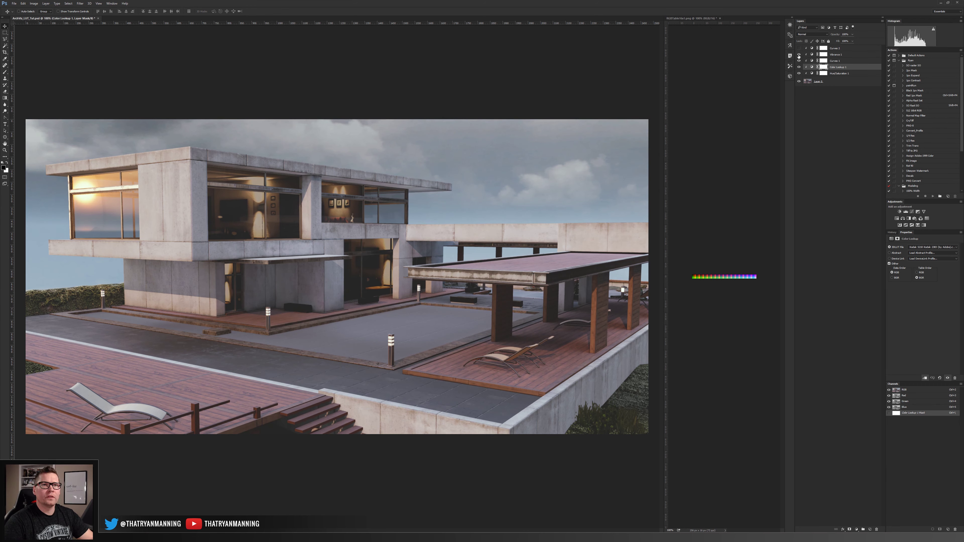
click(799, 48)
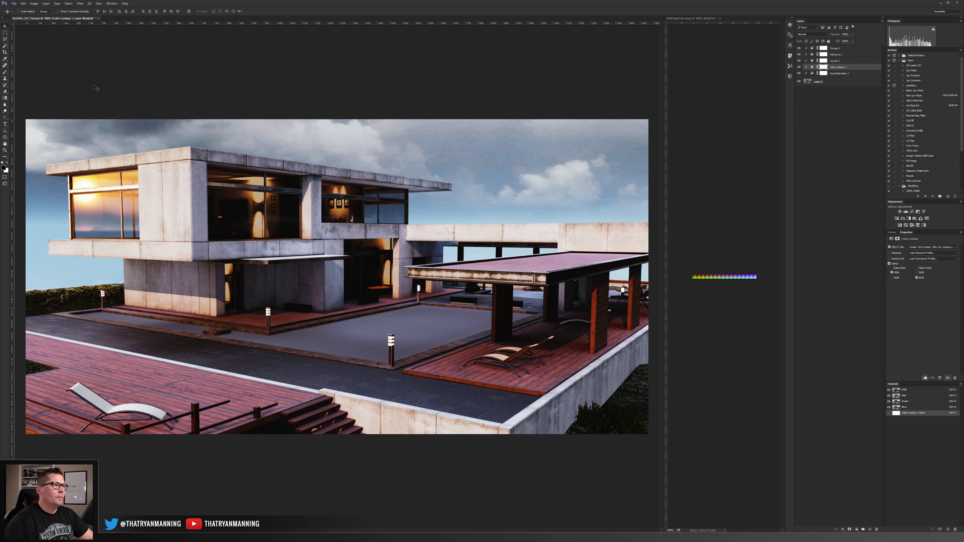
click(721, 153)
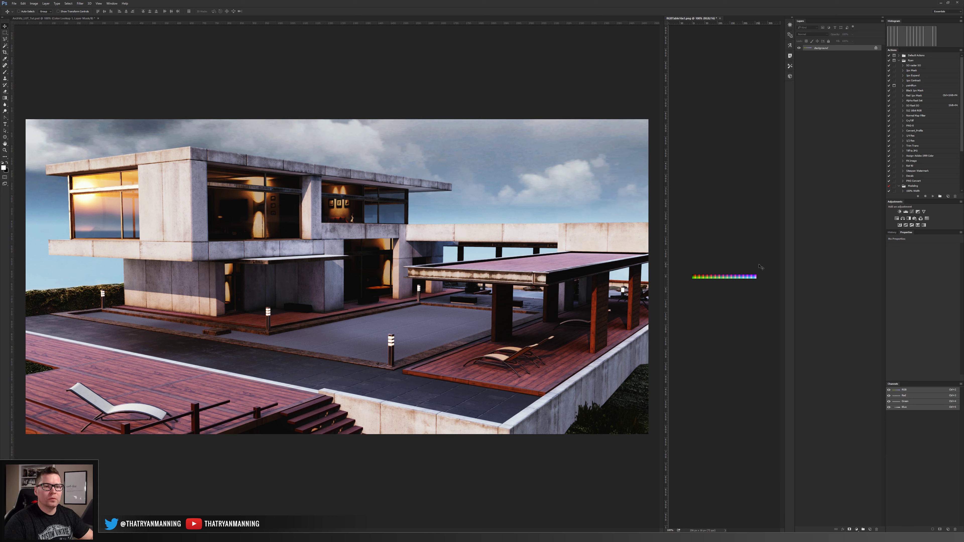
click(91, 55)
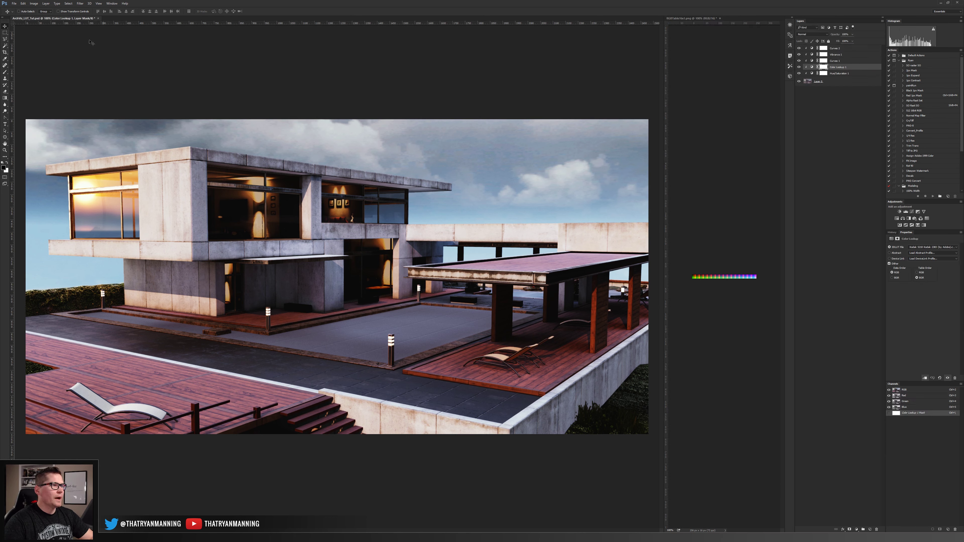
Step: Copy the Curves 2 through Hue/Saturation 1 adjustment layers onto RGBTable16x1.png
click(872, 49)
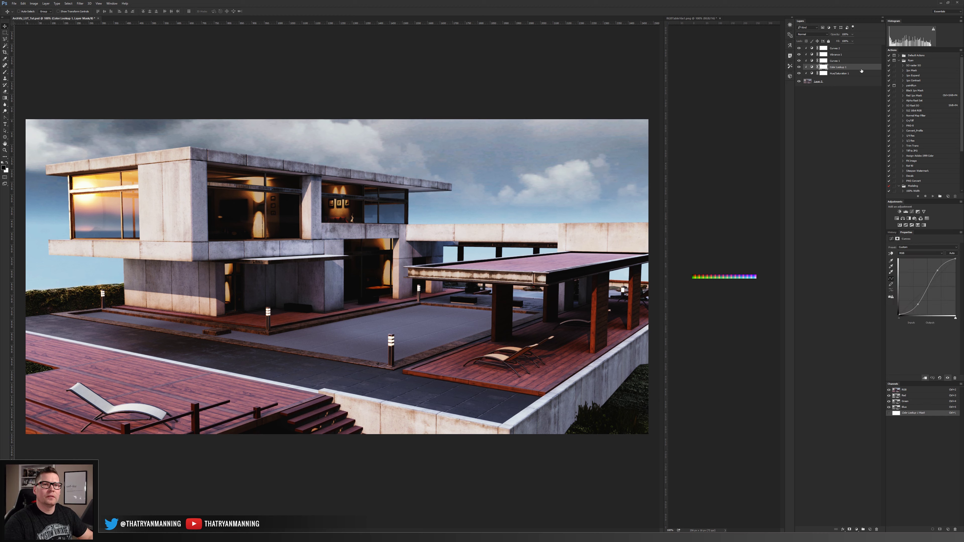
shift+click(855, 73)
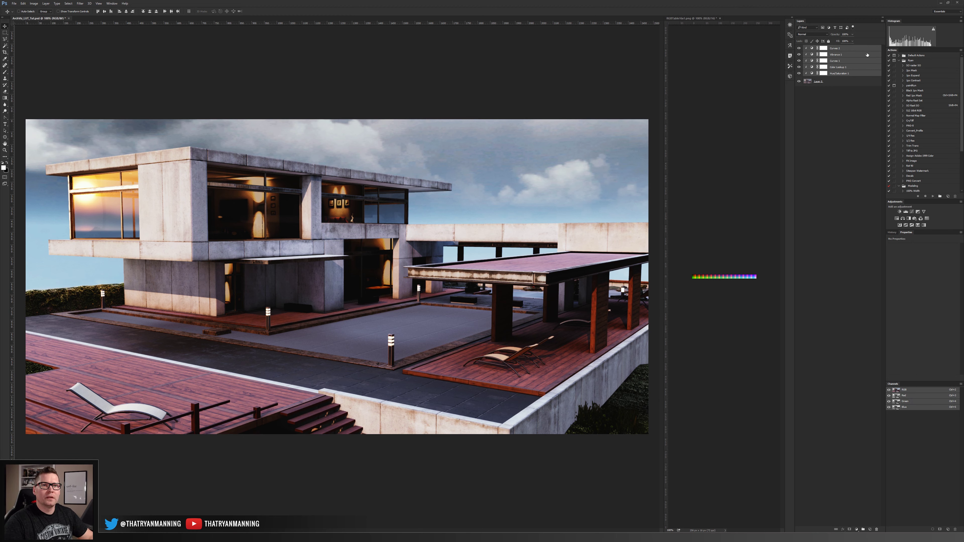
drag(867, 55, 723, 95)
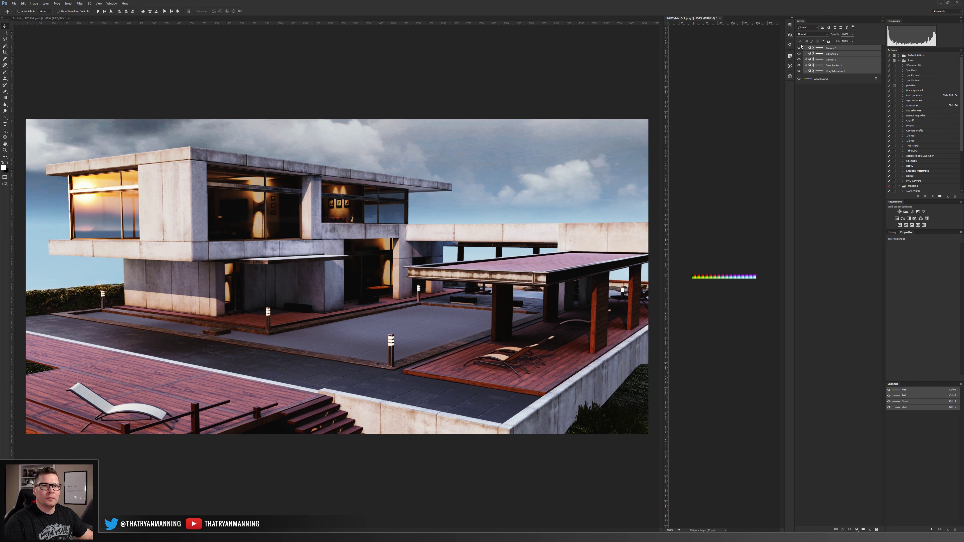
mouse_move(799, 48)
mouse_down()
mouse_move(796, 73)
mouse_move(799, 48)
mouse_up()
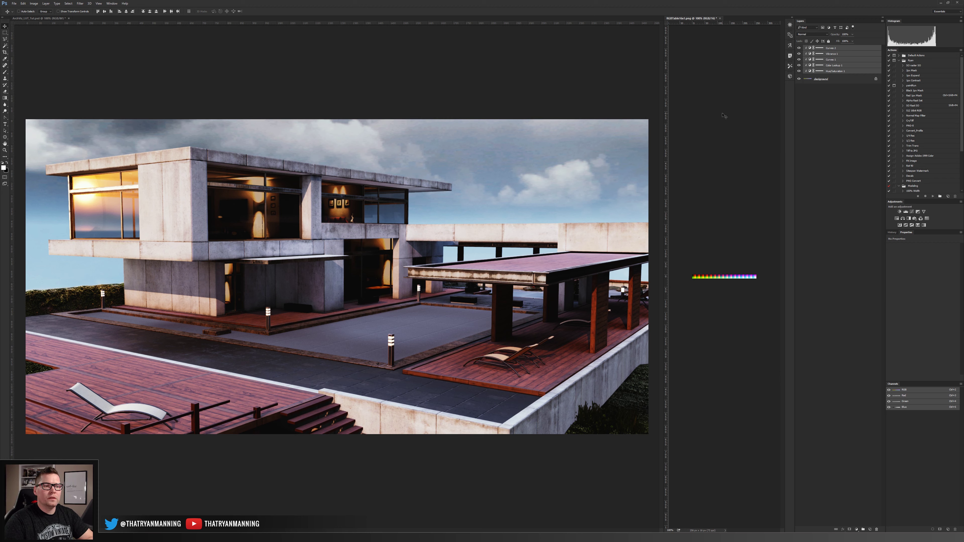
Step: Check the LUT strip's colour mode and bit depth without changing them
click(34, 3)
mouse_move(39, 10)
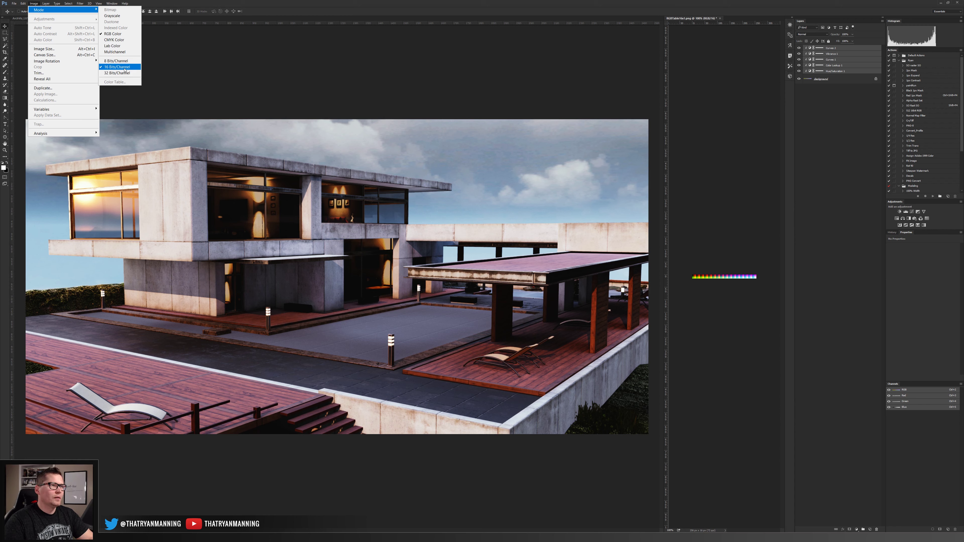
click(863, 52)
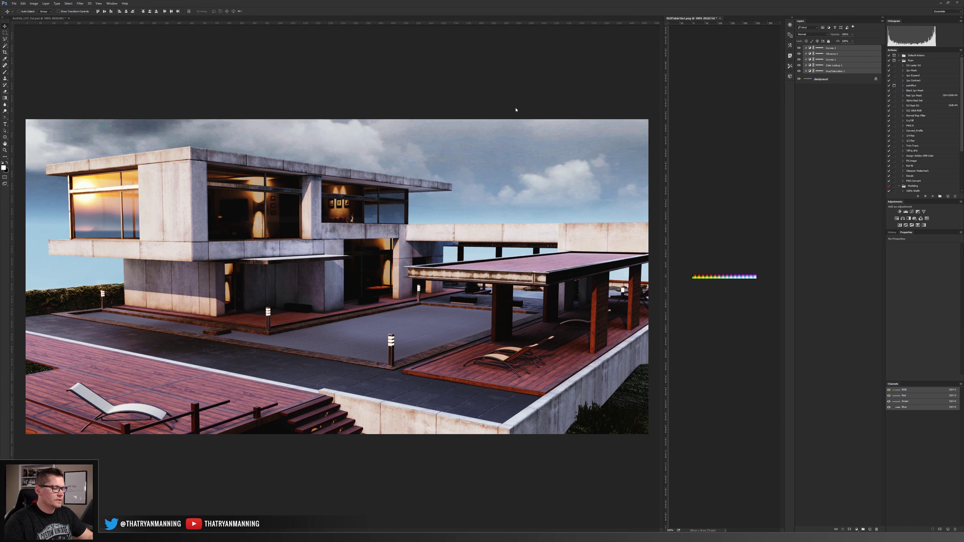
Step: Save the LUT strip as ArchViz-LUT.png, accepting the default PNG options
click(14, 3)
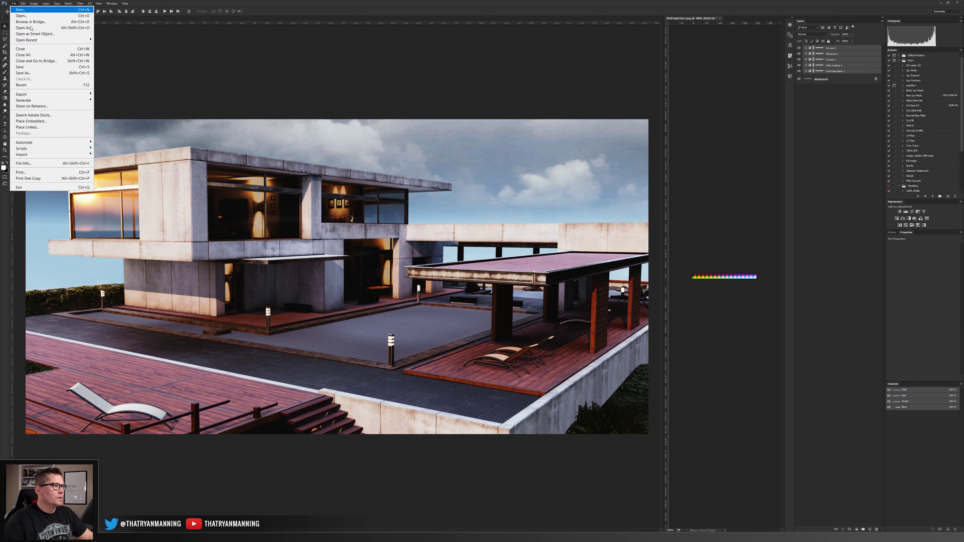
click(48, 73)
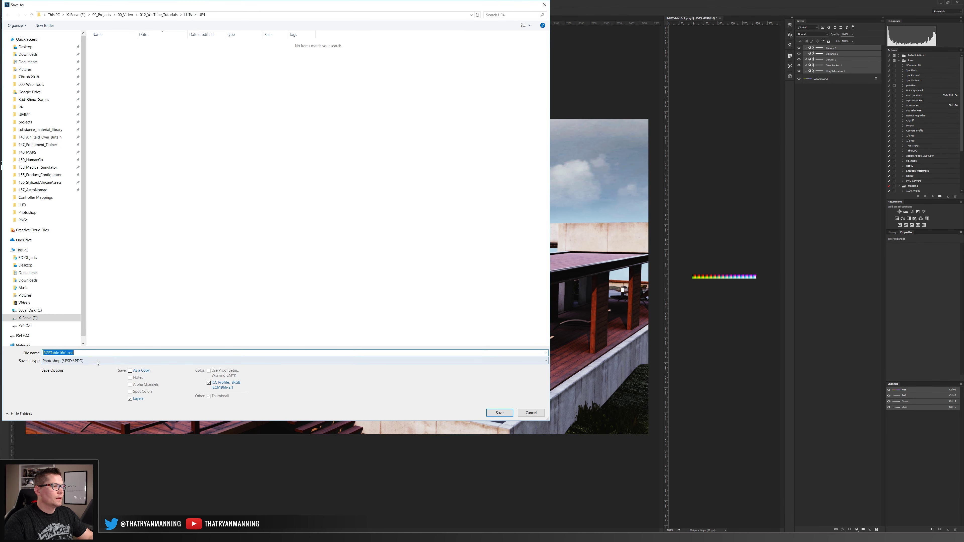
text(ArchViz-LUT)
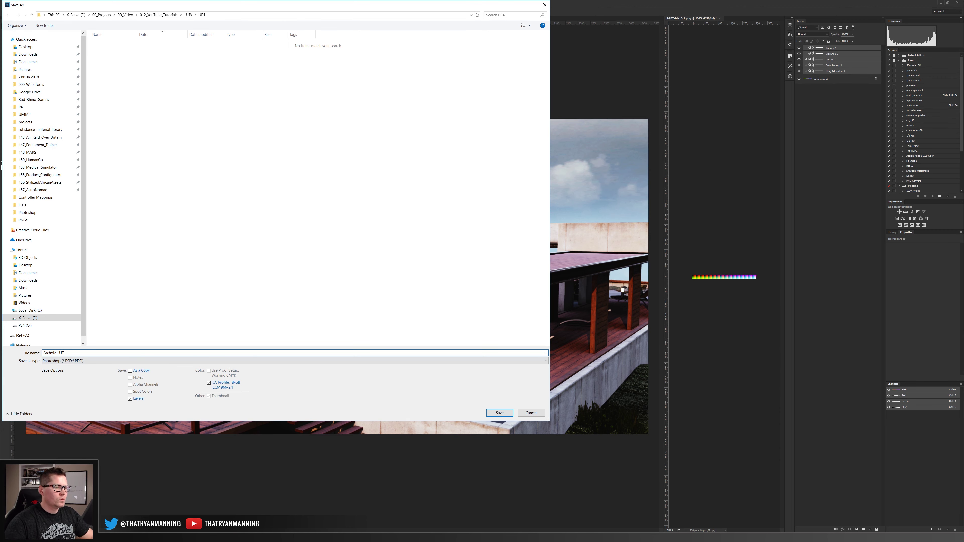
click(213, 360)
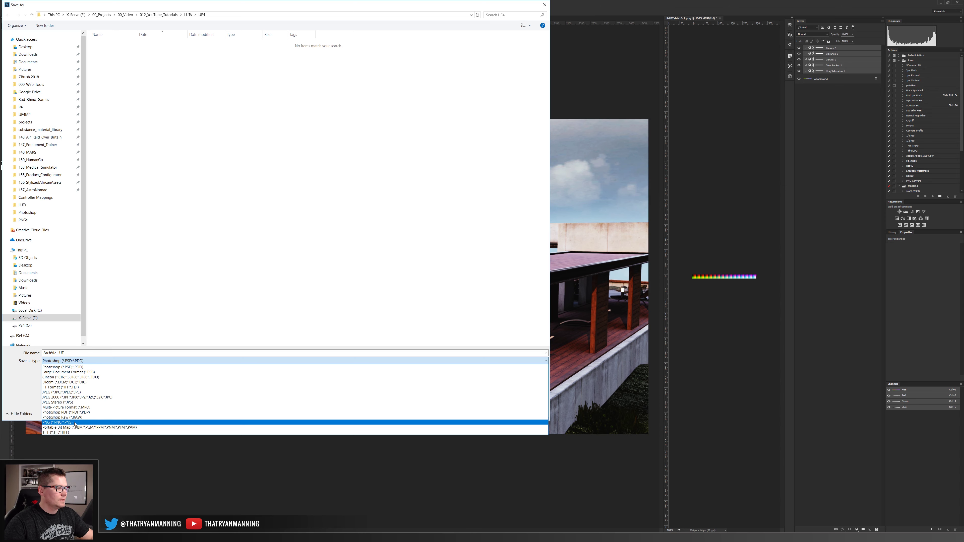
click(164, 419)
click(499, 412)
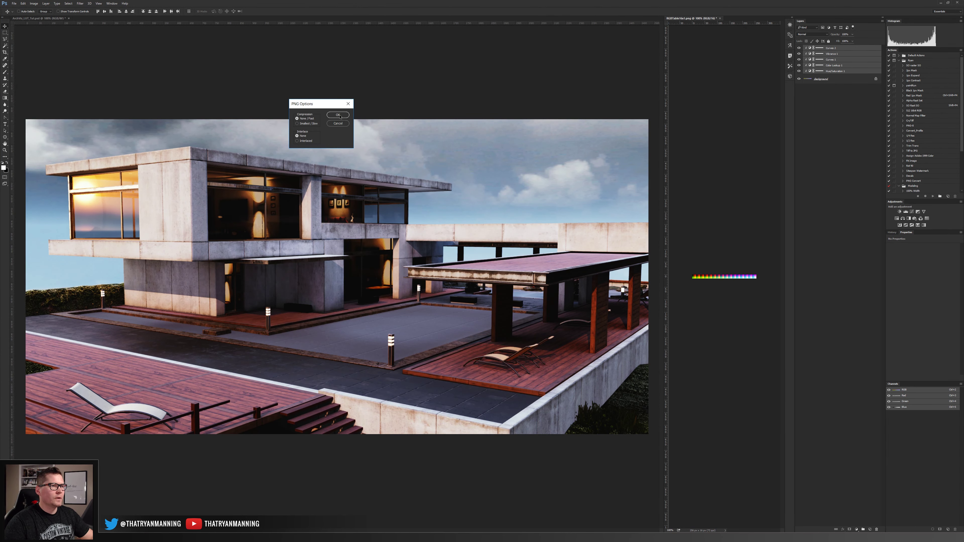
click(338, 115)
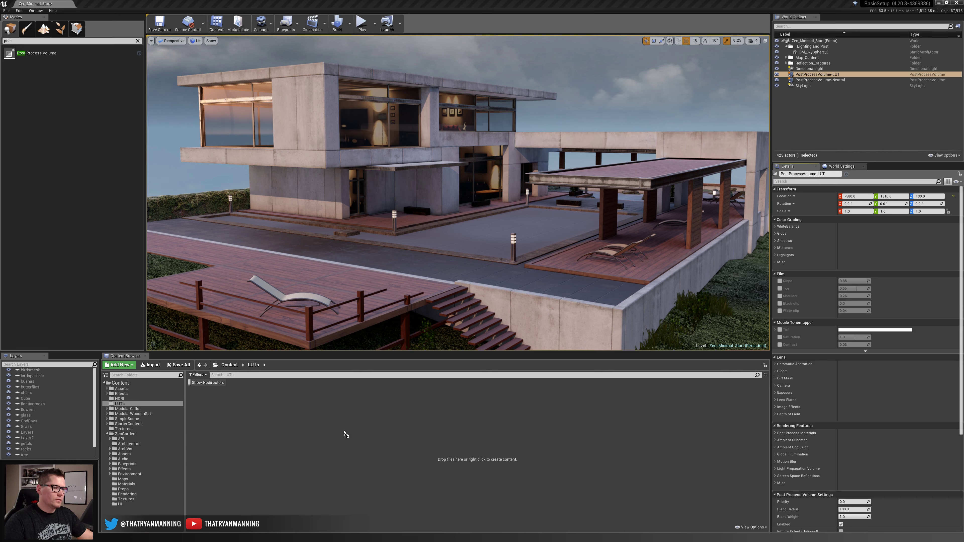
Step: Import ArchViz-LUT.png from Explorer into the Content > LUTs folder
drag(342, 428, 340, 424)
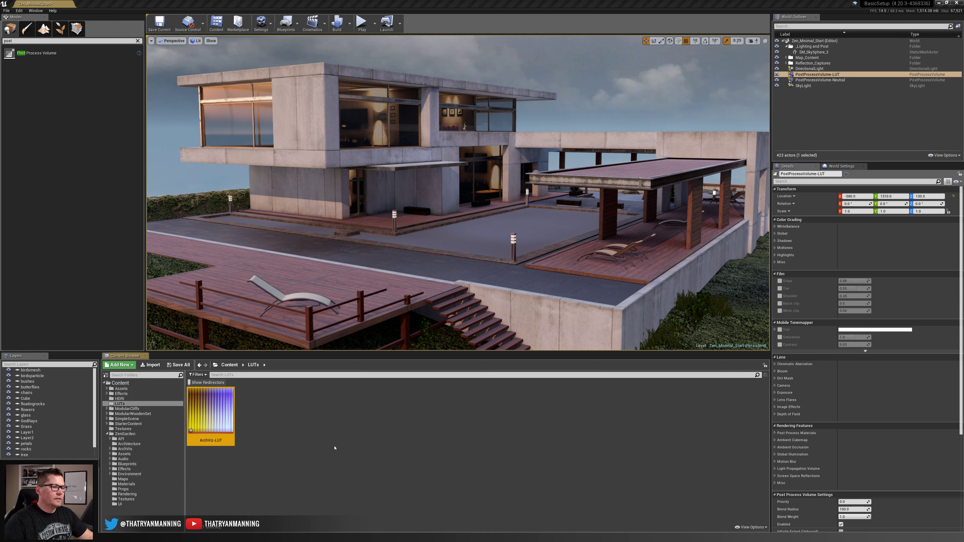
Step: Give ArchViz-LUT NoMipmaps and the ColorLookupTable group, then save and close its editor
double_click(209, 410)
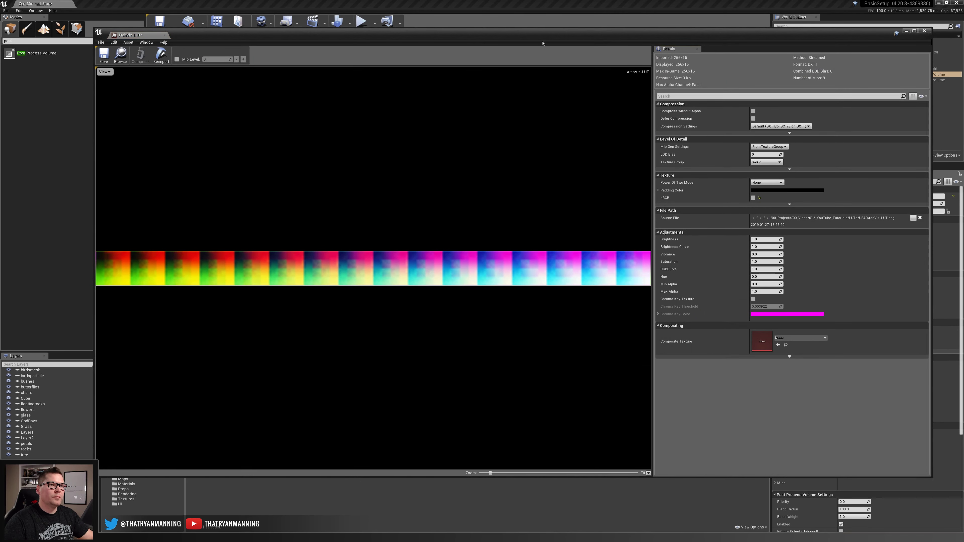
drag(540, 37, 531, 55)
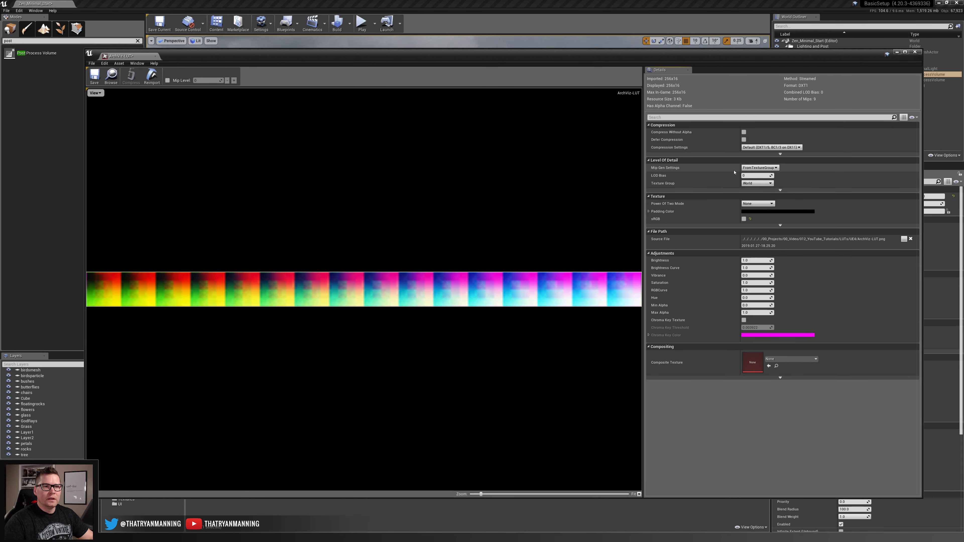
click(770, 168)
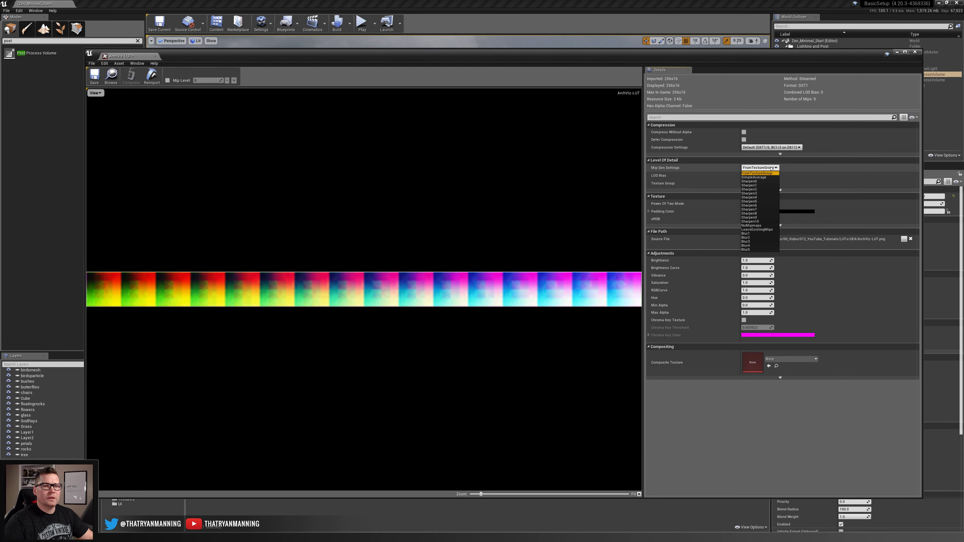
click(756, 225)
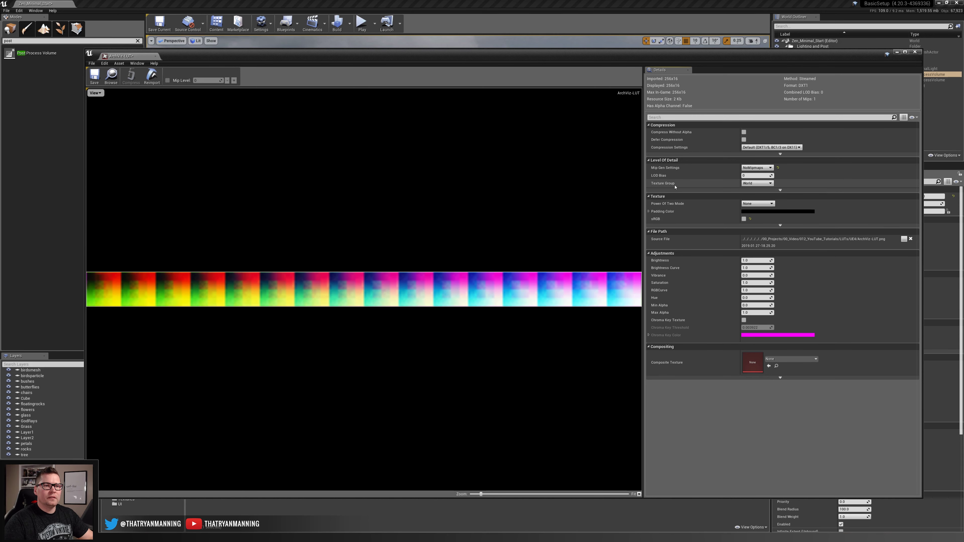
click(771, 184)
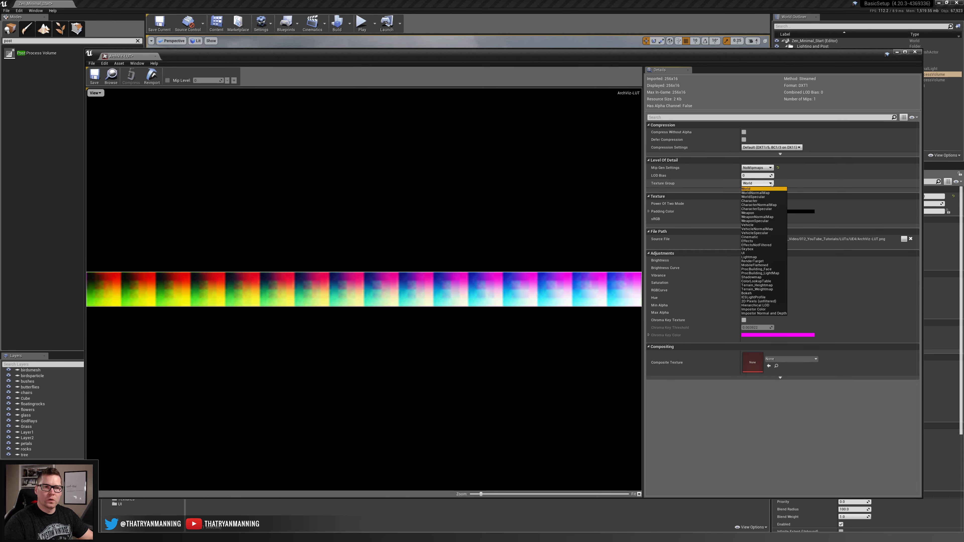
click(775, 281)
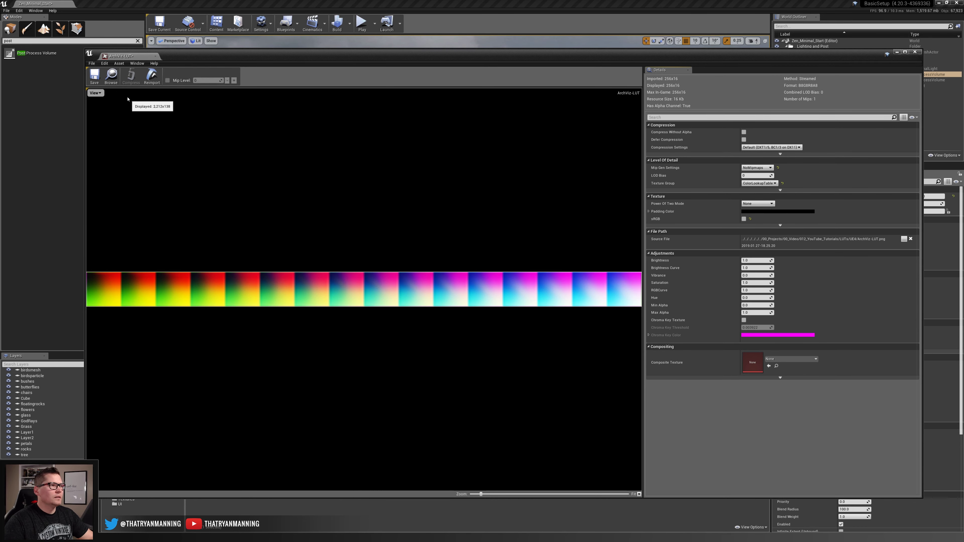
click(95, 77)
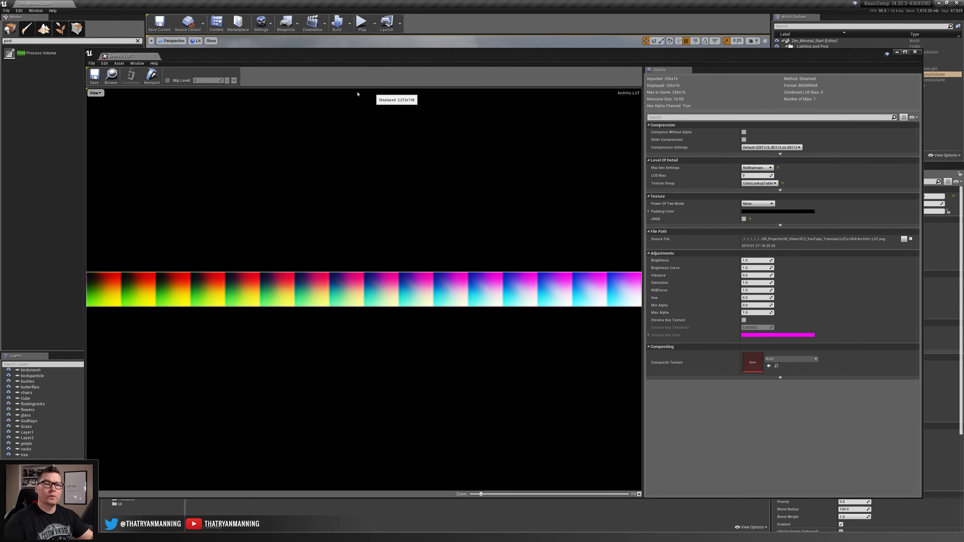
click(155, 56)
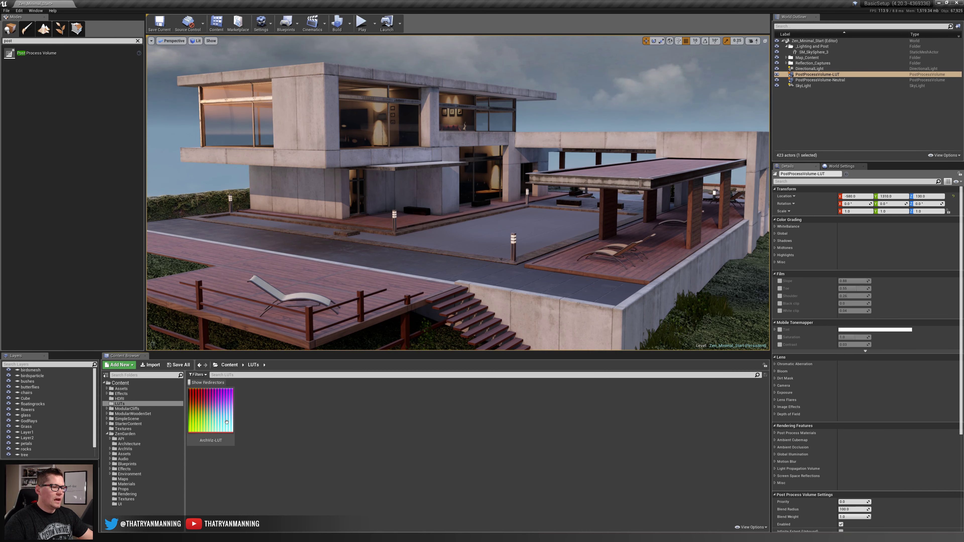
Step: On PostProcessVolume-LUT, tick Color Grading LUT under Misc and drop ArchViz-LUT into its slot
click(250, 417)
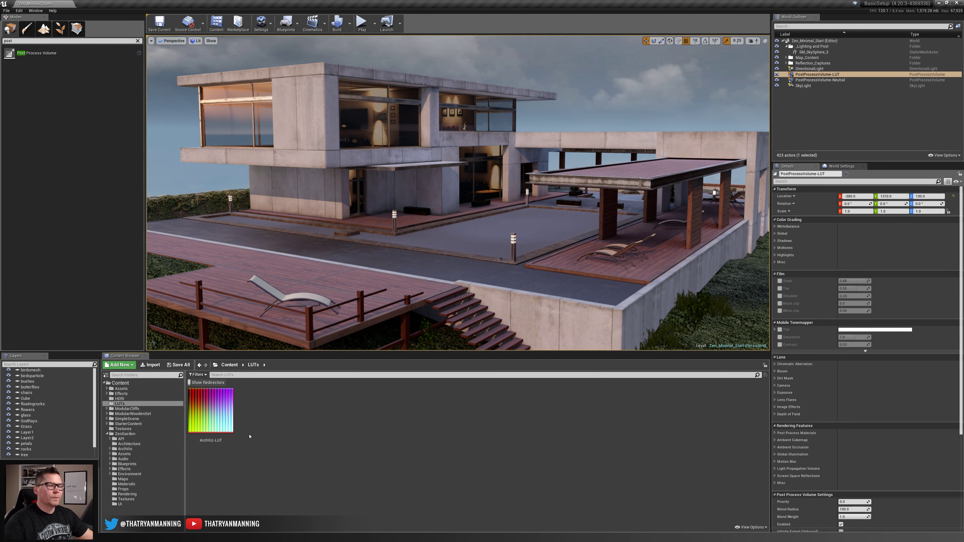
click(816, 74)
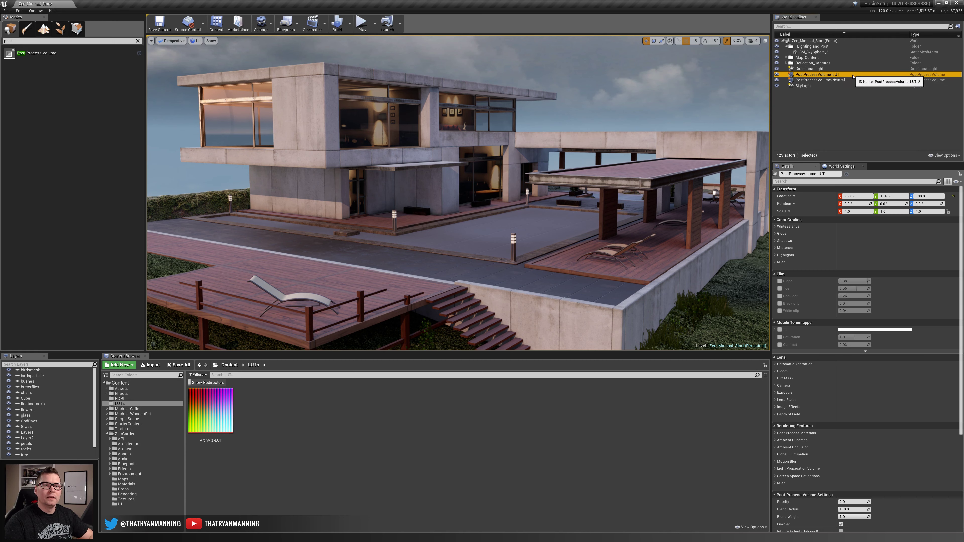
click(775, 262)
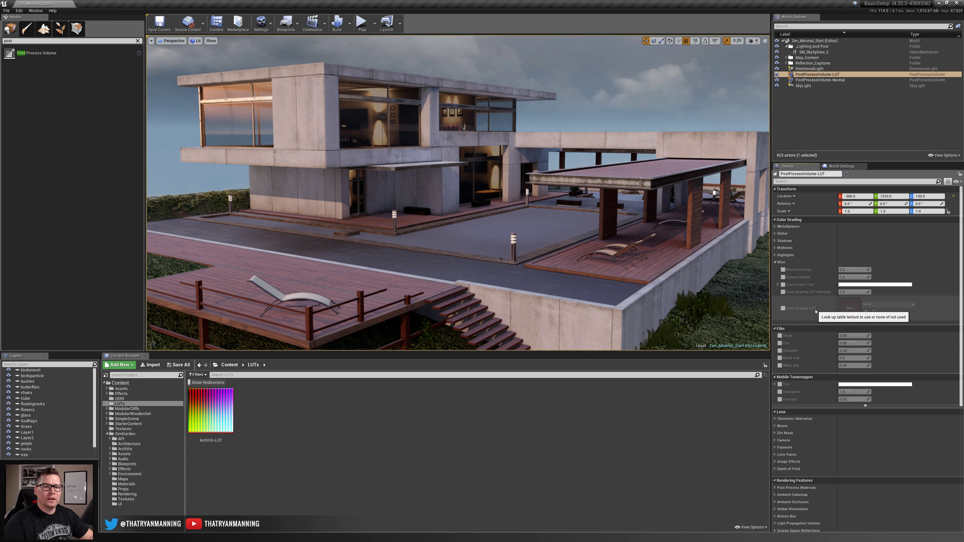
click(783, 308)
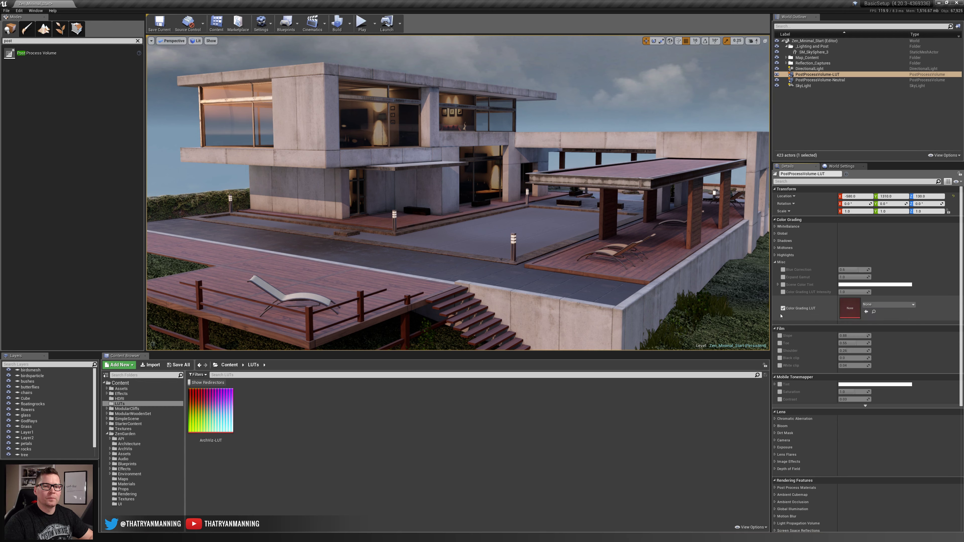
click(212, 407)
drag(213, 407, 848, 311)
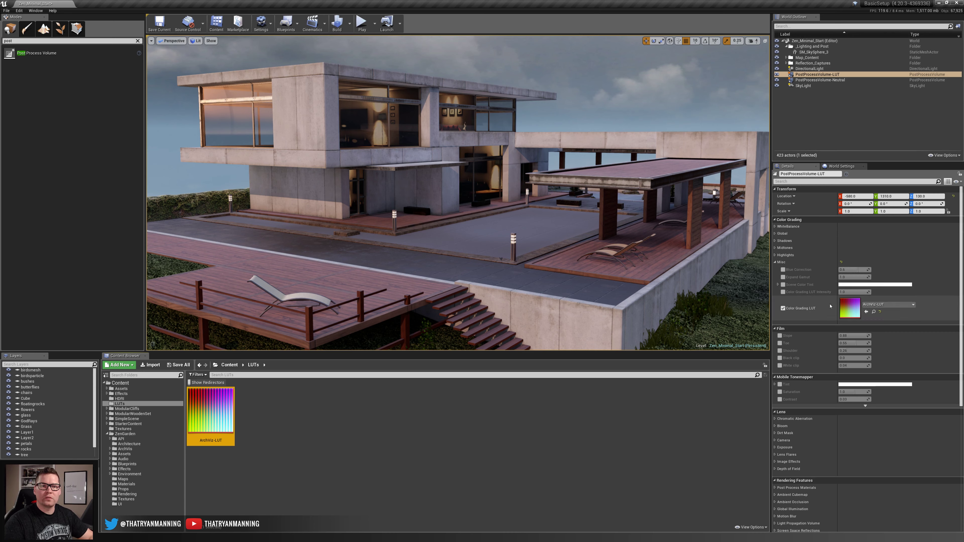
scroll(814, 457, down, 3)
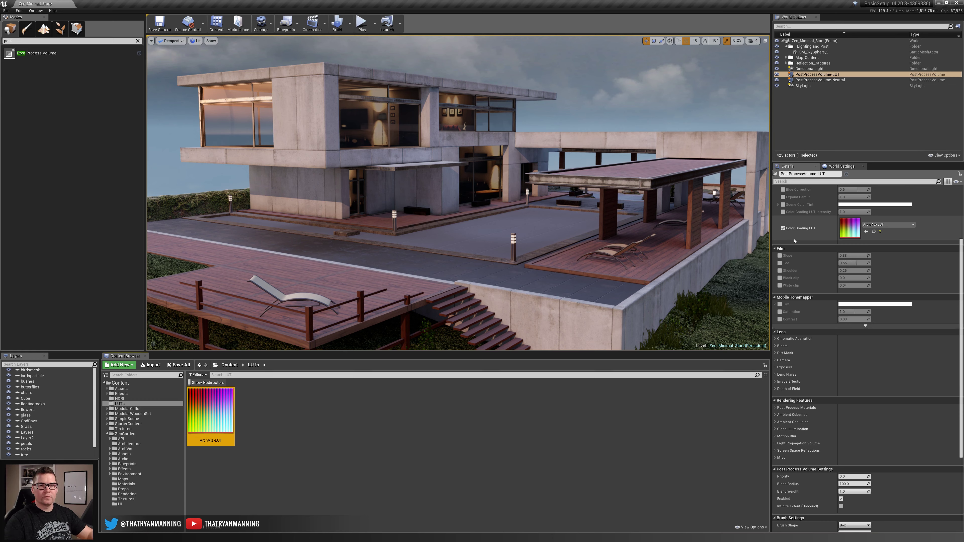
scroll(789, 410, down, 4)
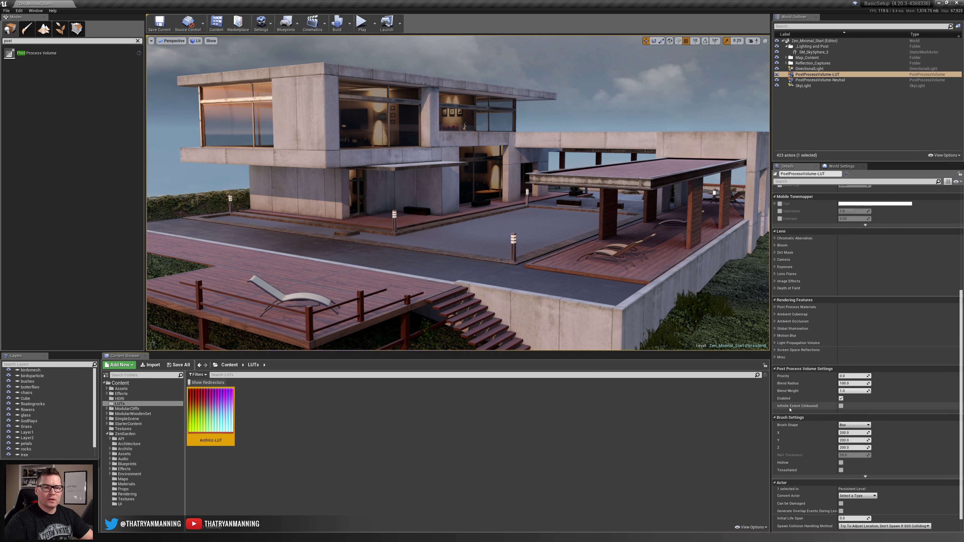
Step: Tick Infinite Extent (Unbound) on PostProcessVolume-LUT
click(841, 406)
scroll(836, 336, up, 4)
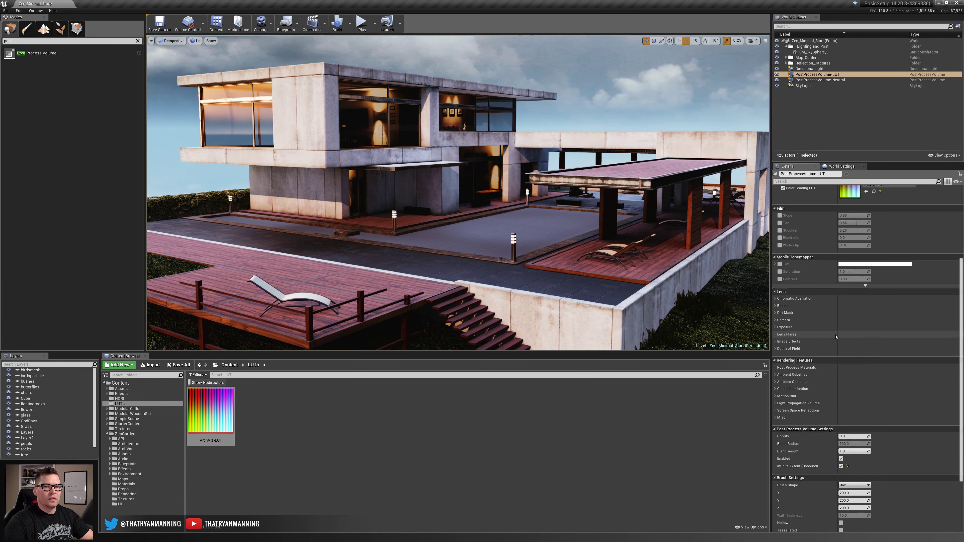
scroll(836, 336, up, 3)
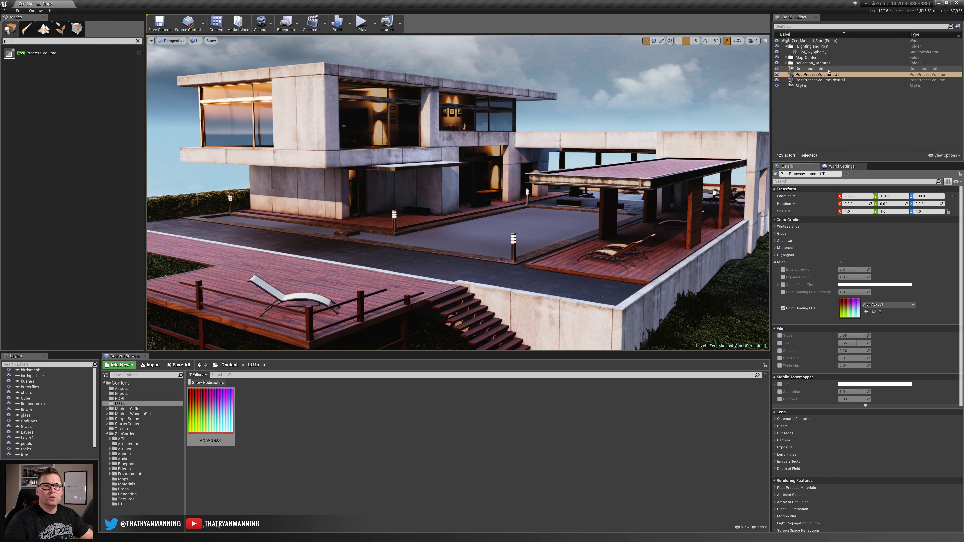
click(821, 75)
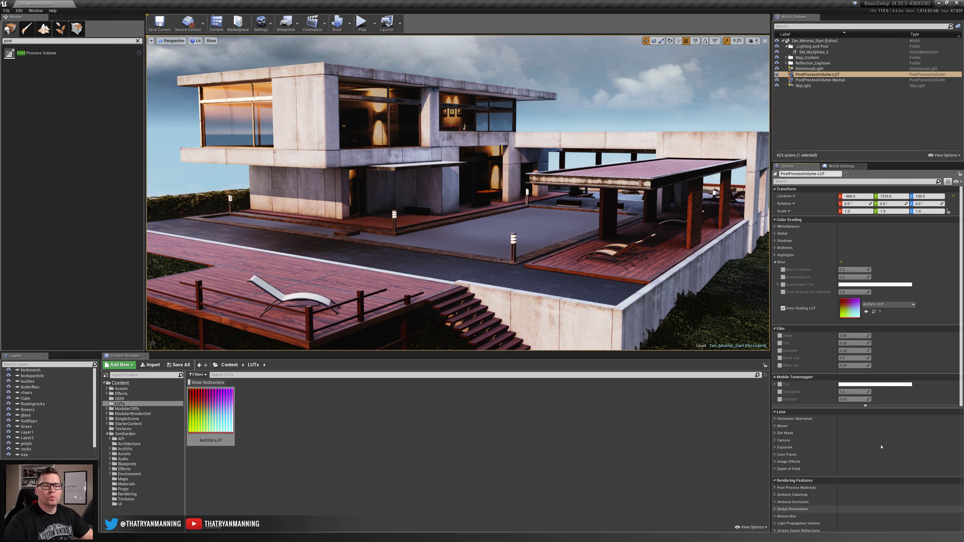
scroll(794, 455, down, 6)
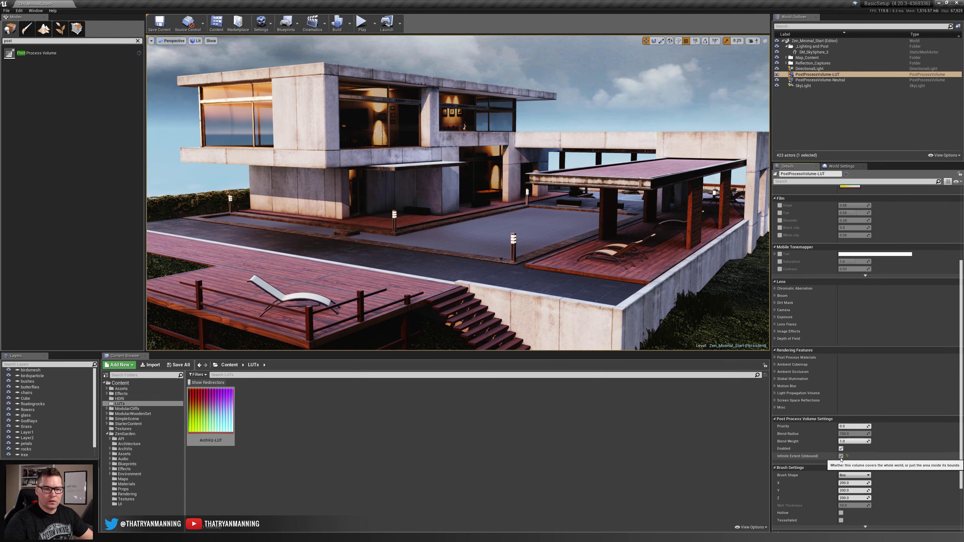
Step: Turn off Infinite Extent on PostProcessVolume-LUT and stretch its box much wider along X
click(841, 456)
key(f)
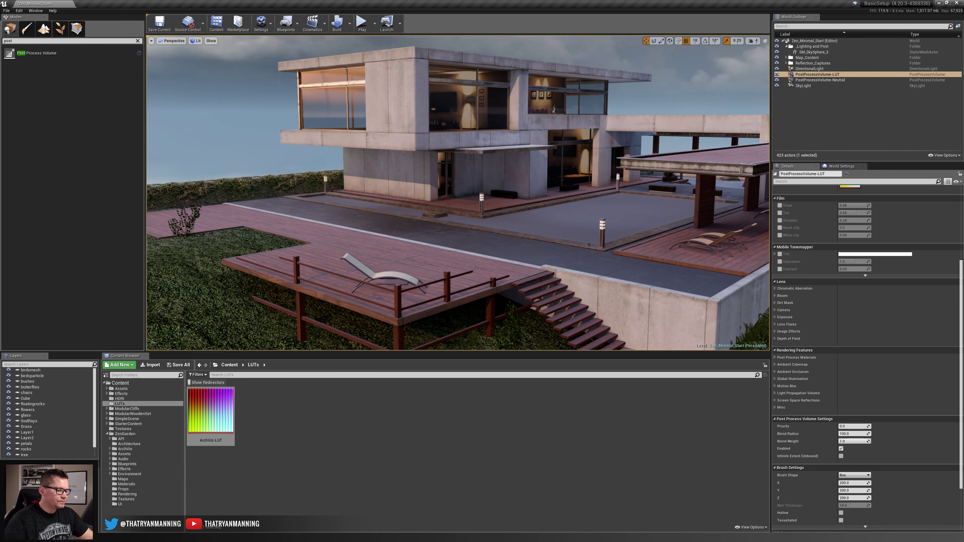
alt+drag(454, 242, 416, 210)
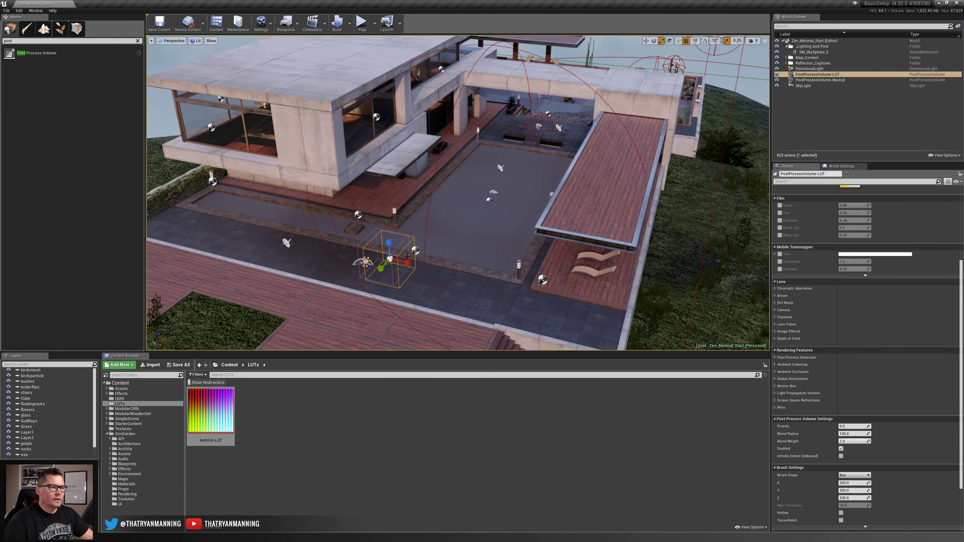
drag(407, 262, 464, 189)
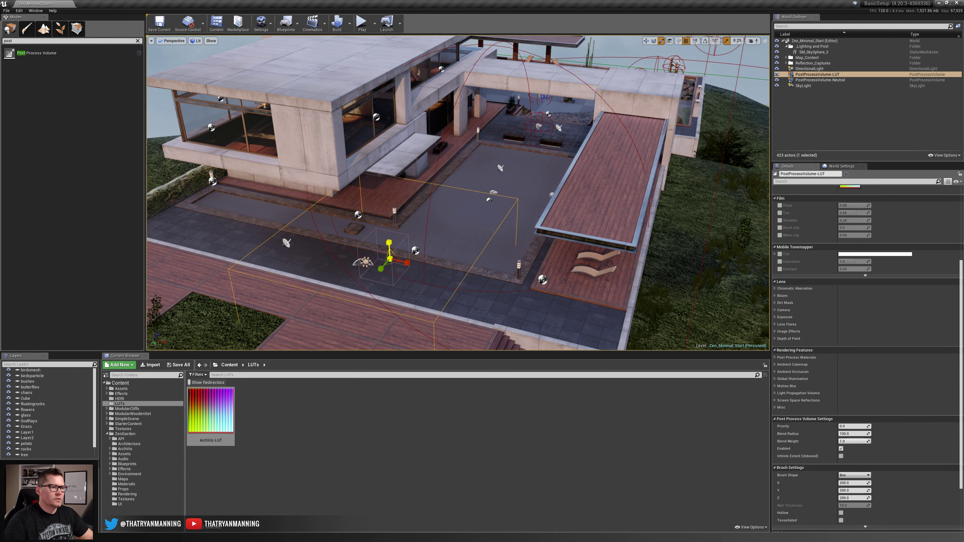
Step: Deselect the volume and switch to Game View to see the house without editor icons
key(Escape)
right_drag(386, 246, 384, 191)
key(g)
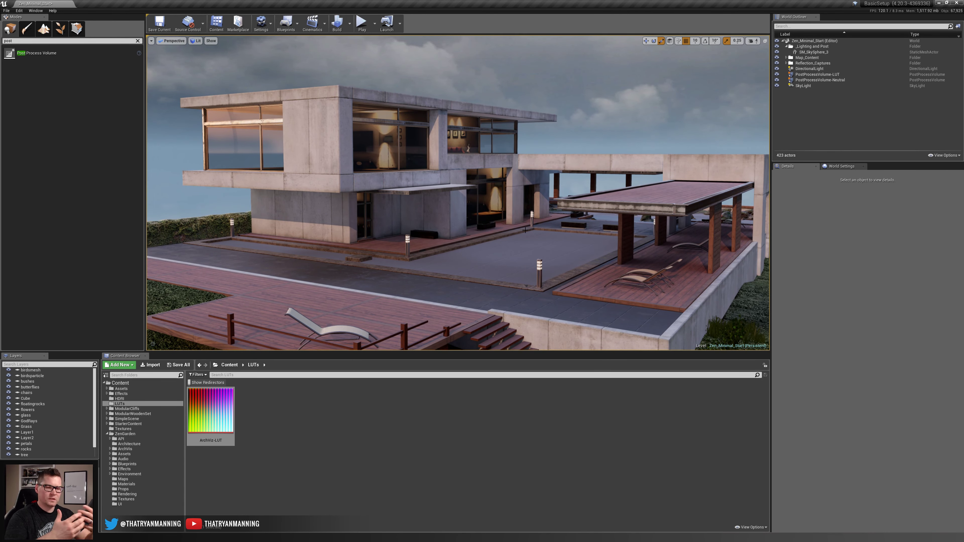